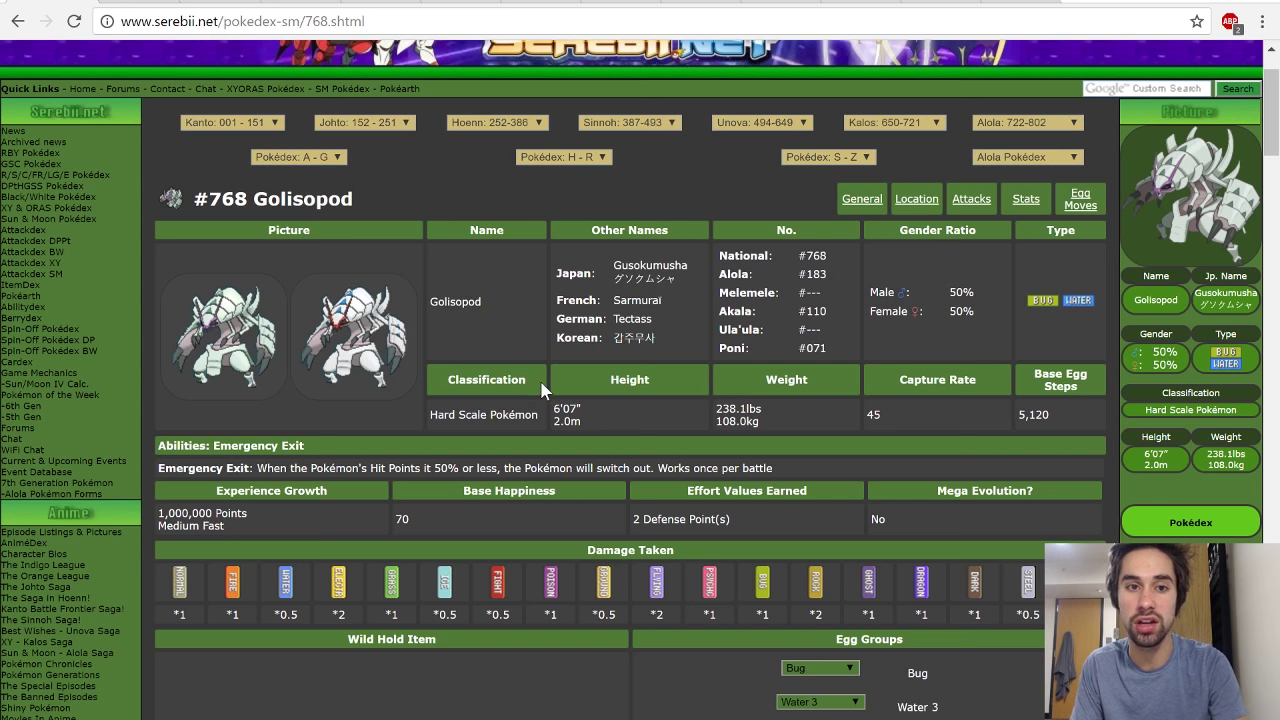
- Examine Golisopod's Pokédex entry on Serebii, covering its ability, type matchups, learnable moves and base stats
scroll(585, 395, "down", 7)
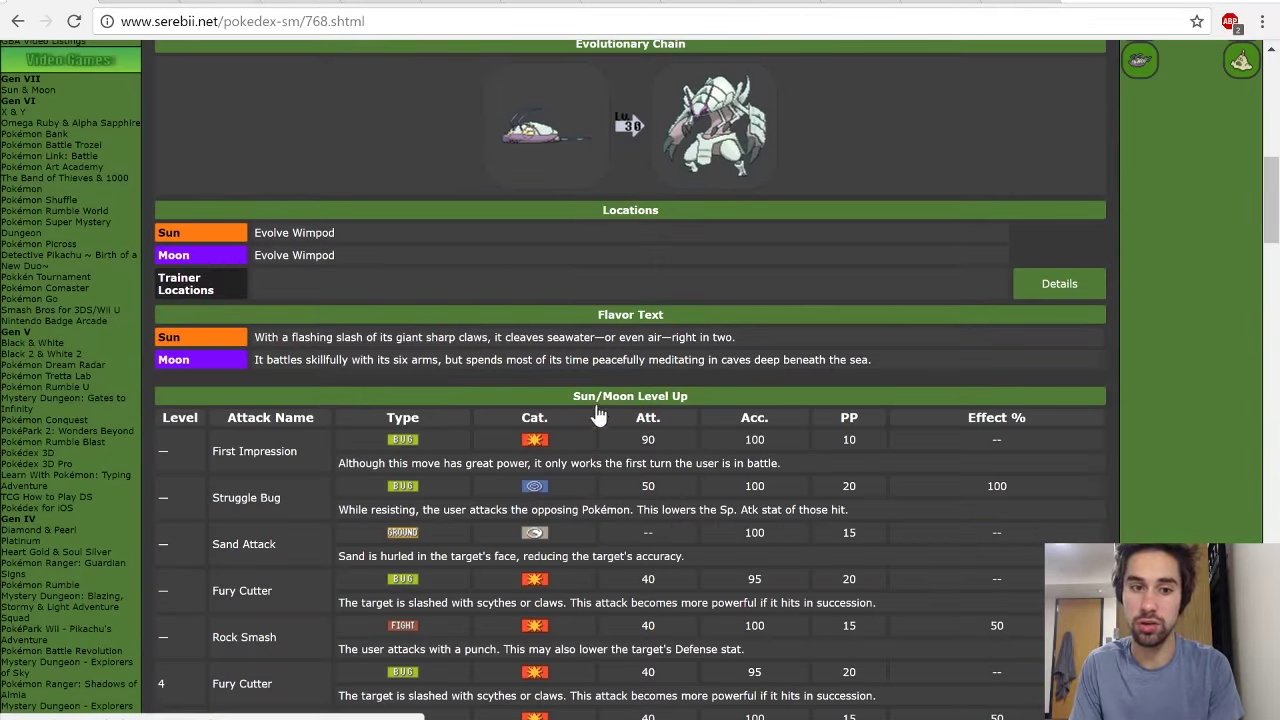
scroll(601, 410, "down", 20)
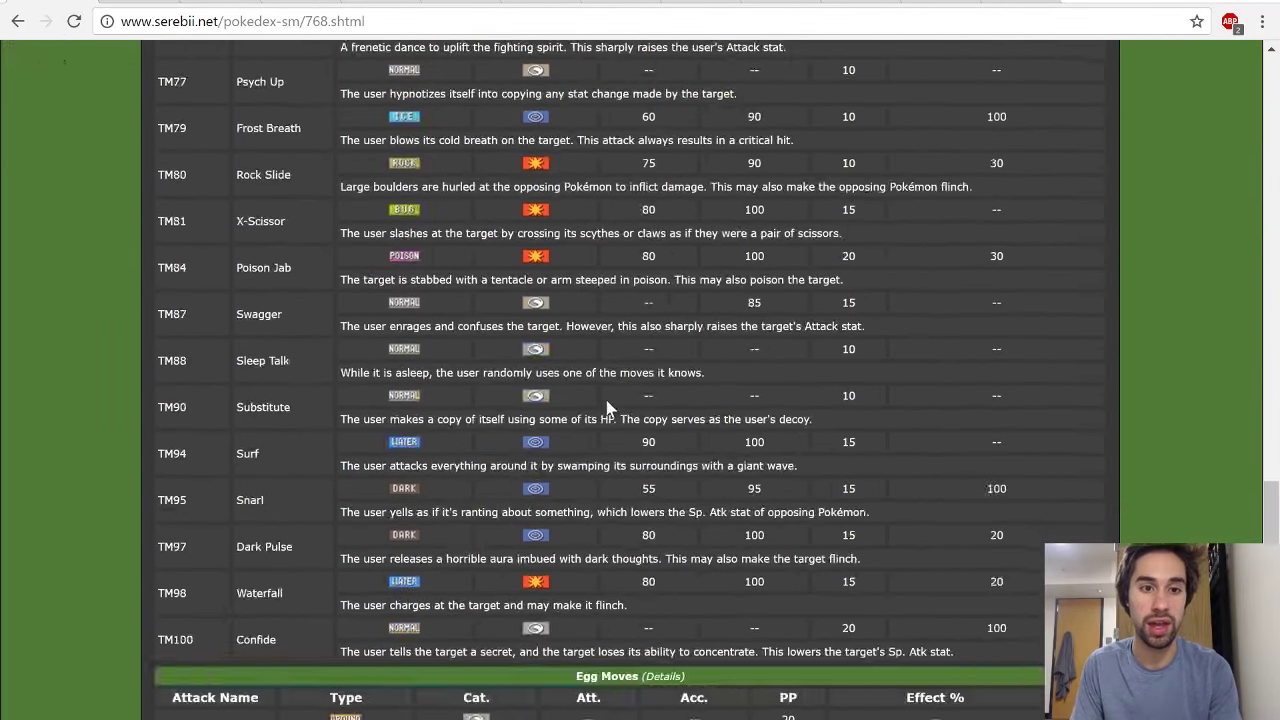
scroll(602, 400, "up", 15)
scroll(628, 447, "up", 20)
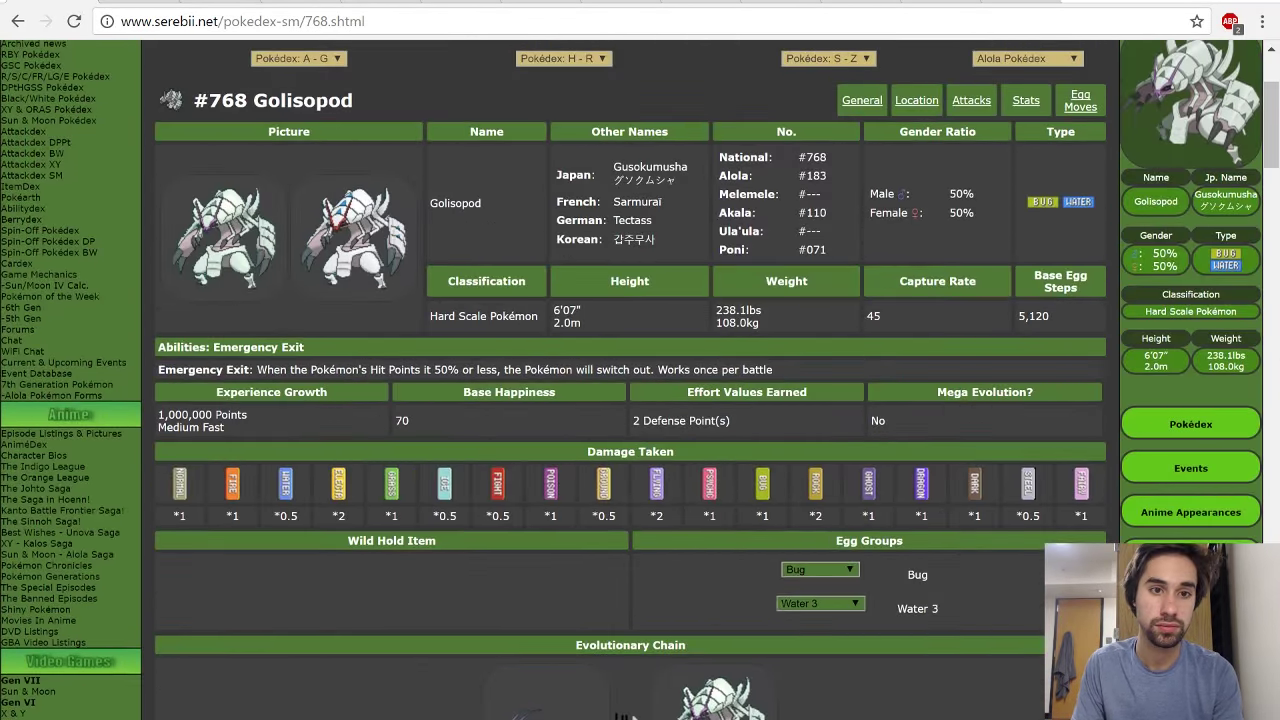
scroll(184, 580, "up", 3)
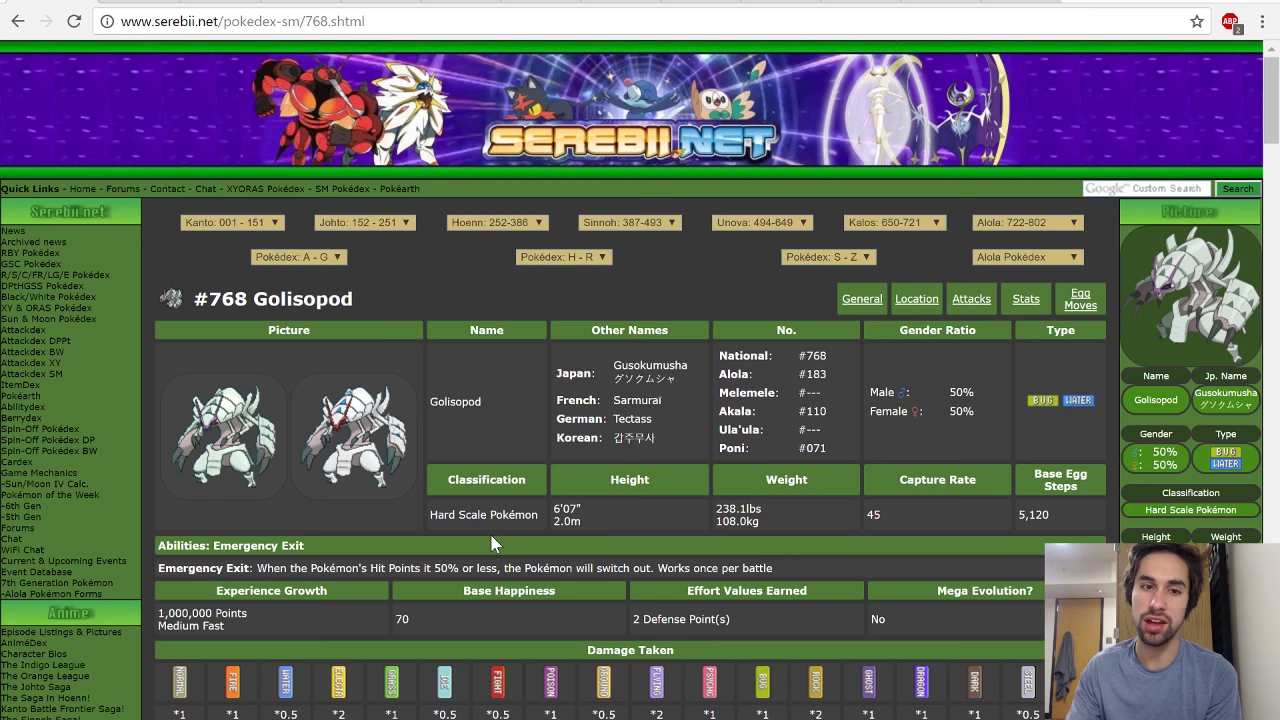
scroll(402, 271, "down", 8)
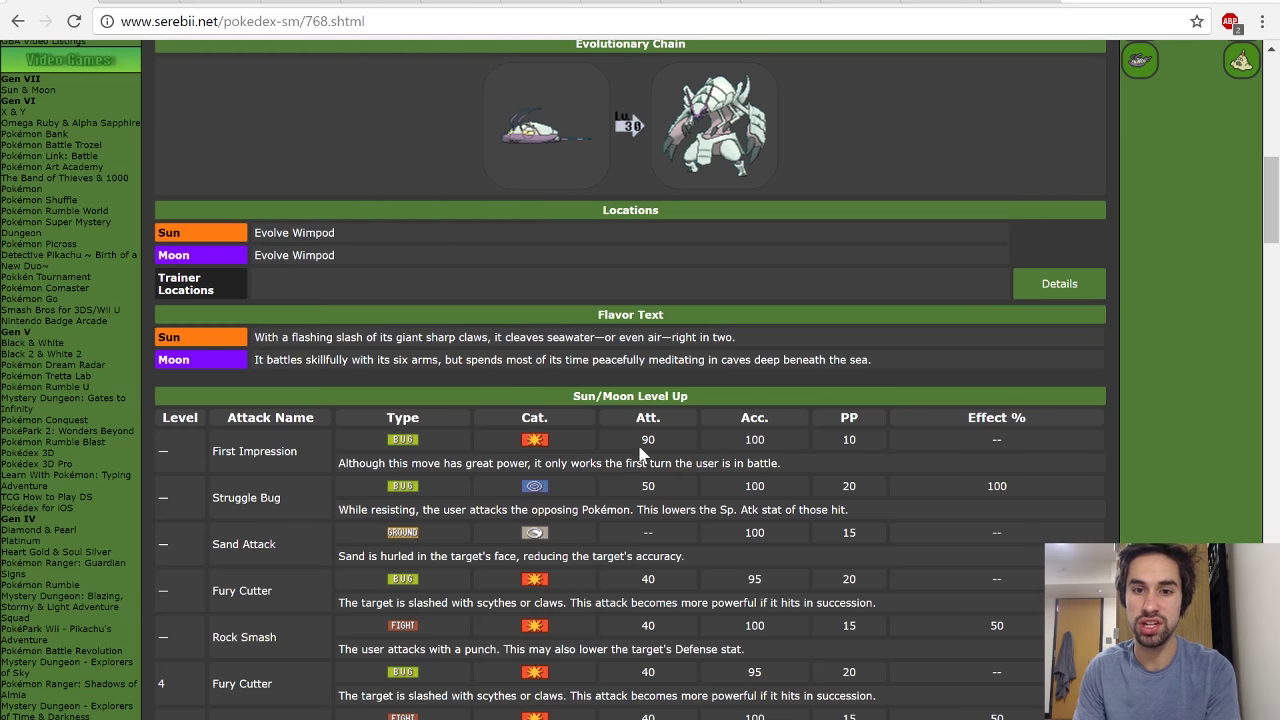
scroll(625, 493, "down", 20)
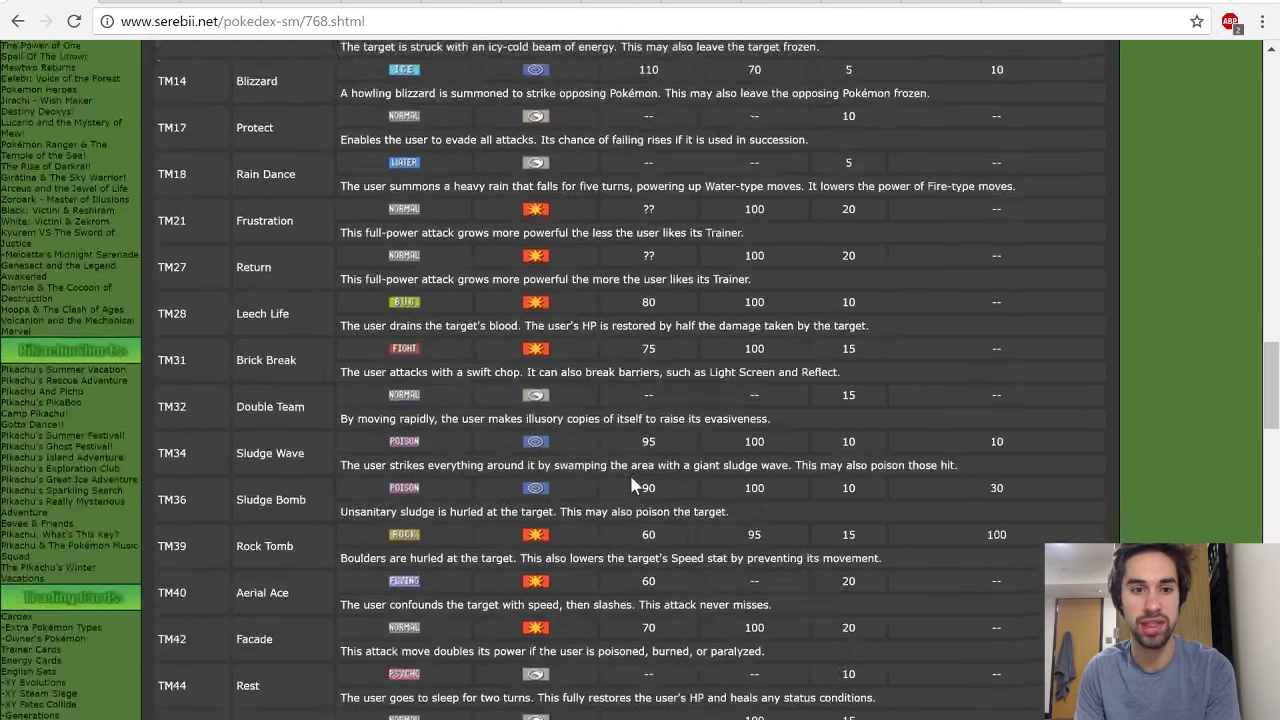
scroll(617, 490, "down", 7)
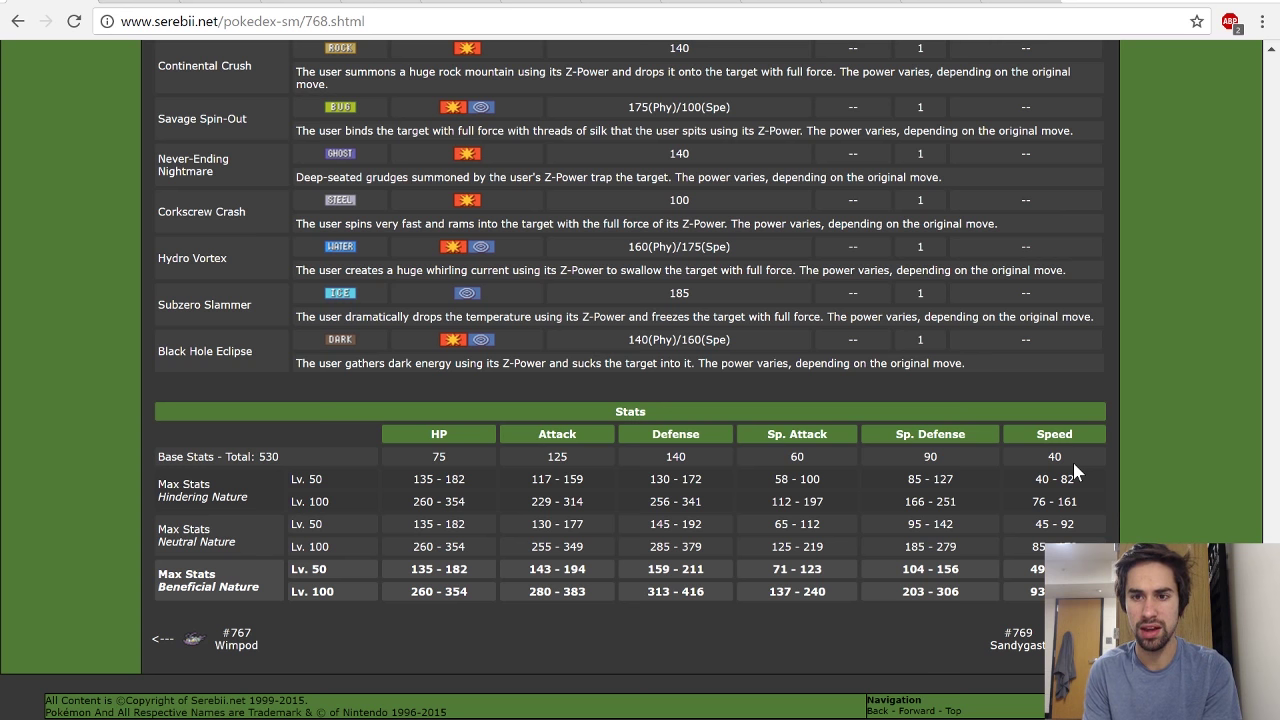
- Switch to the Pokémon Showdown teambuilder and review the Assault Vest Golisopod's EV spread and Speed IV
key("ctrl+Tab")
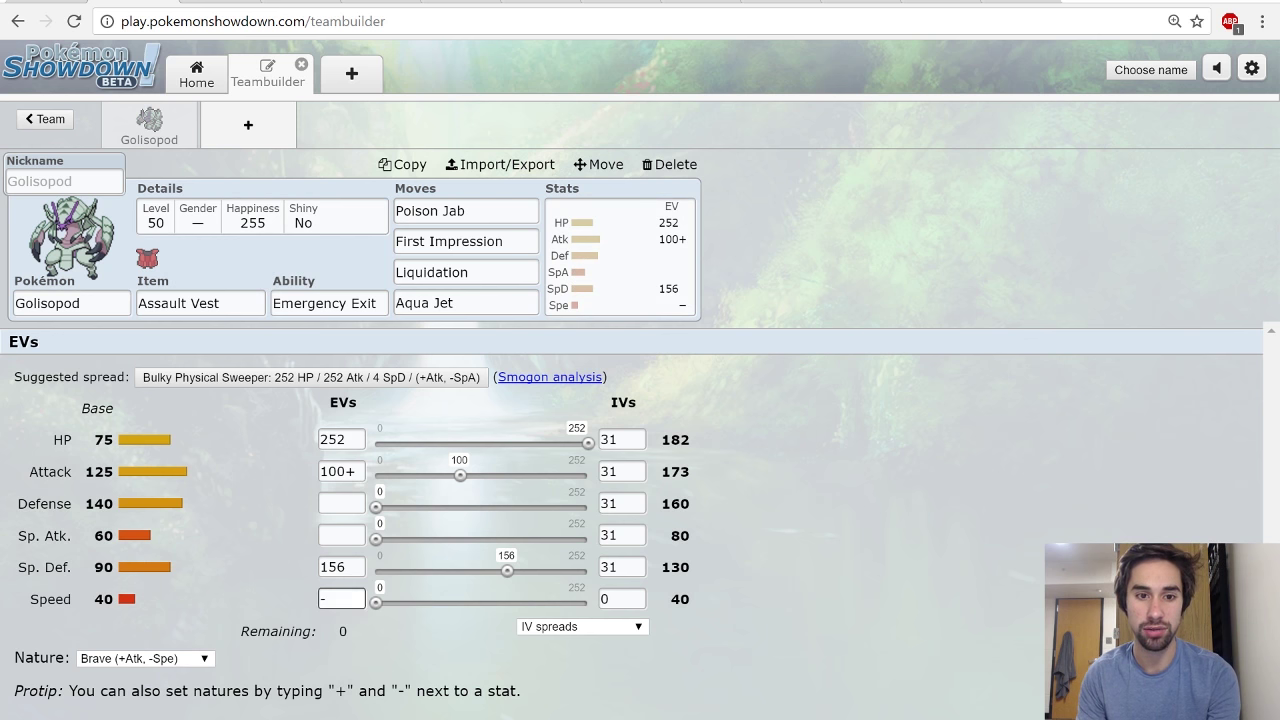
left_click(620, 592)
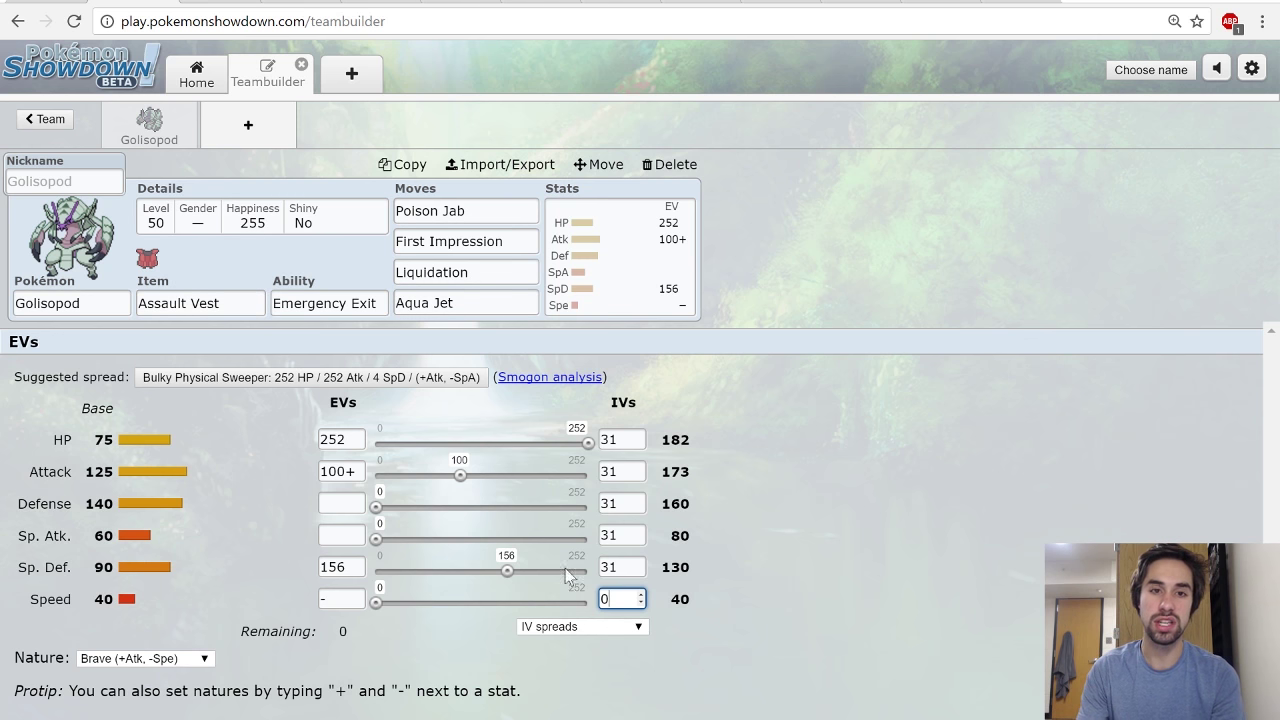
- Switch to the VGC Damage Calculator and change the field terrain to Grassy for the Golisopod versus Tapu Lele matchup
key("ctrl+Tab")
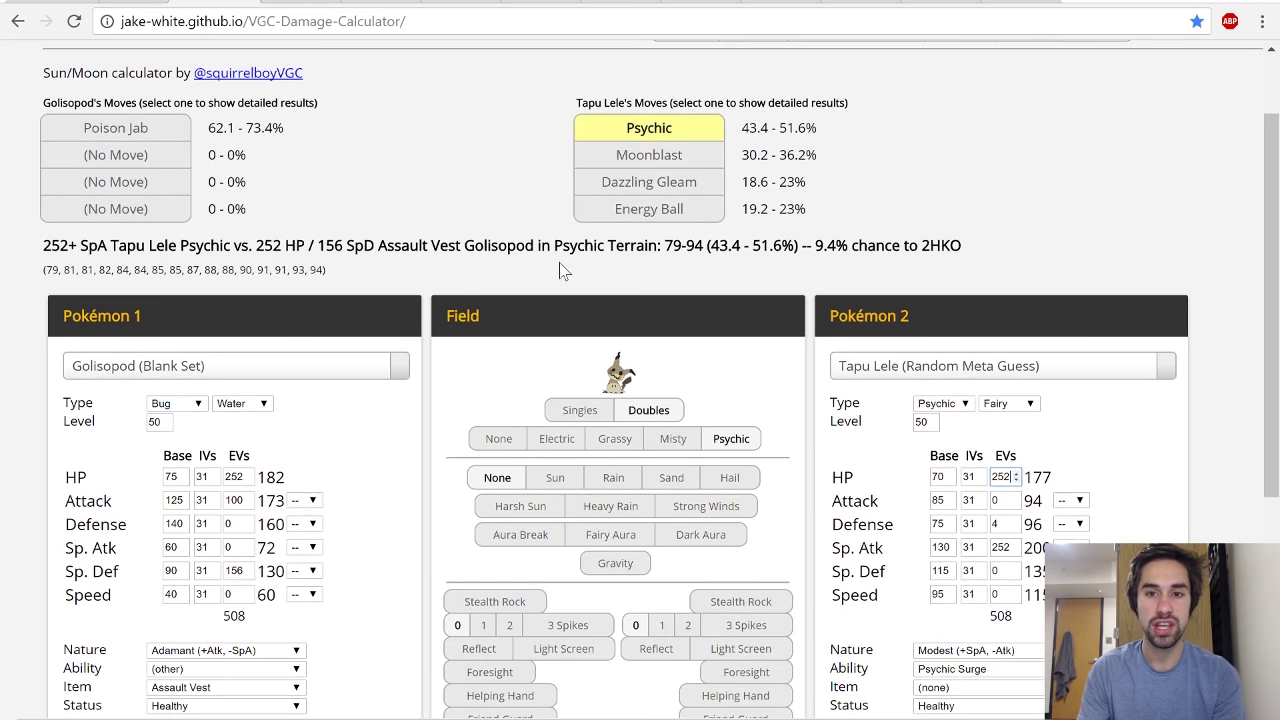
scroll(563, 266, "down", 1)
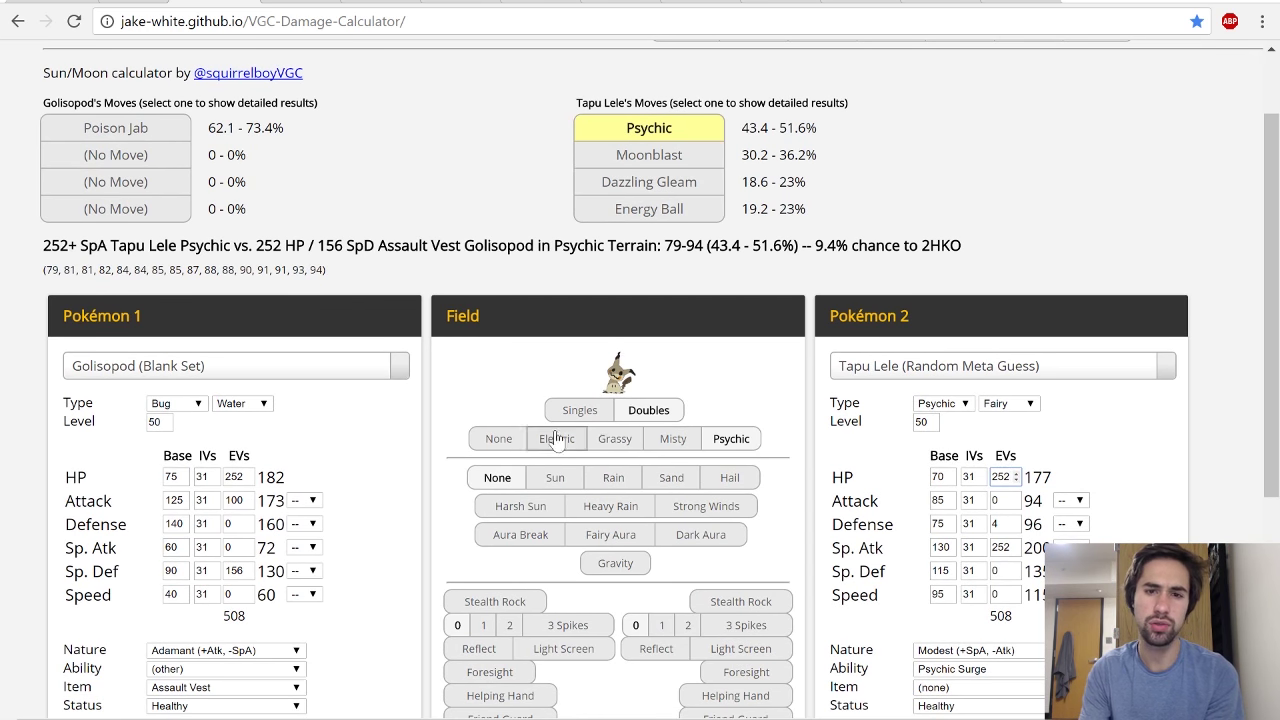
left_click(592, 438)
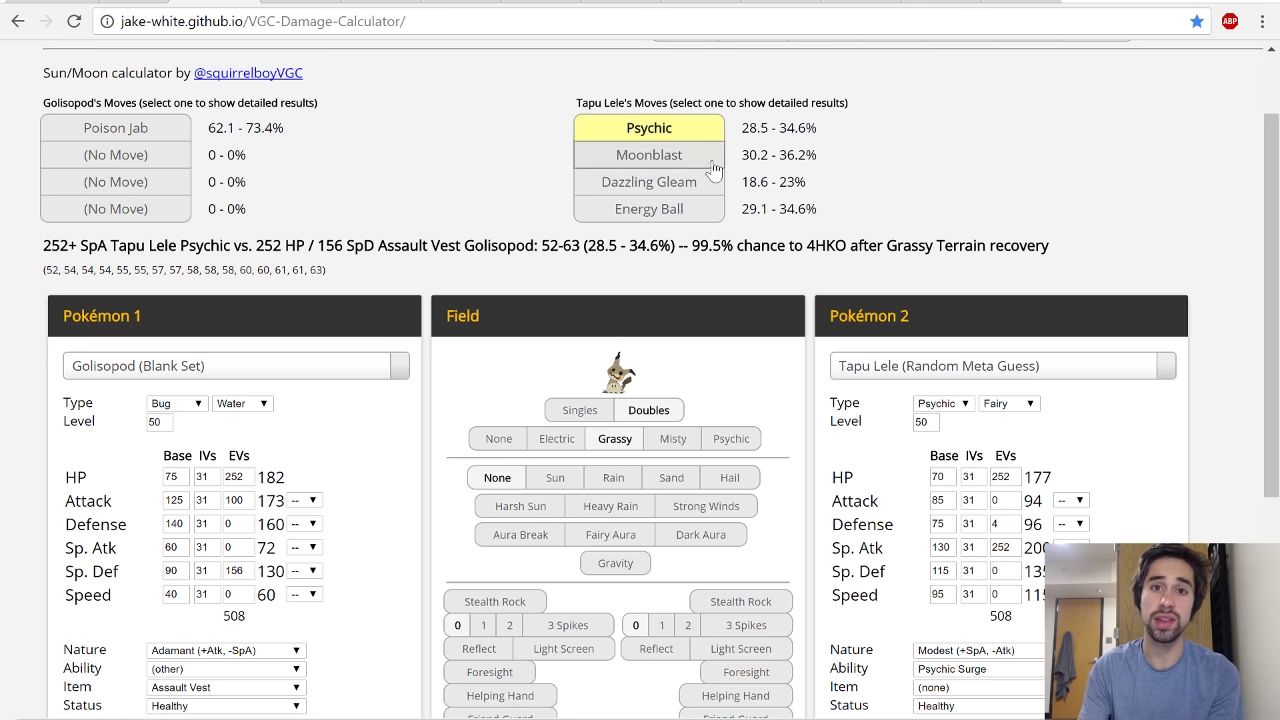
- Set Golisopod's second move to First Impression
scroll(229, 262, "down", 2)
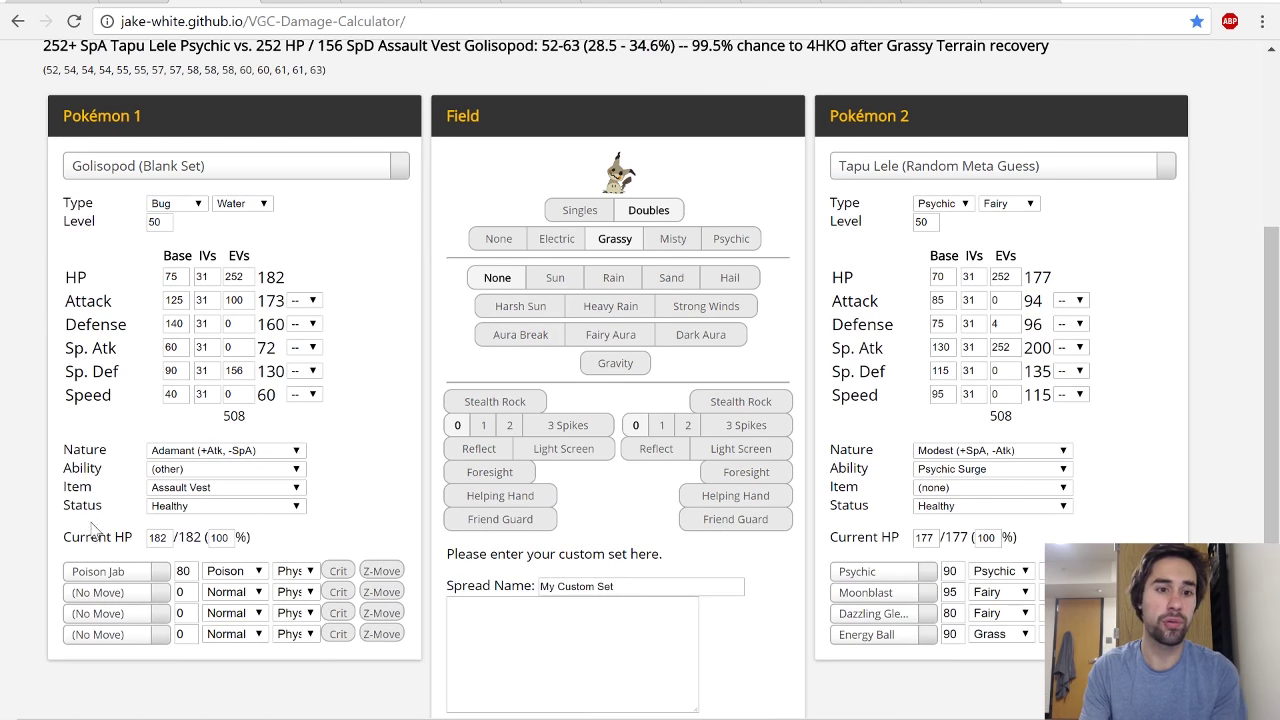
left_click(112, 596)
type("firs")
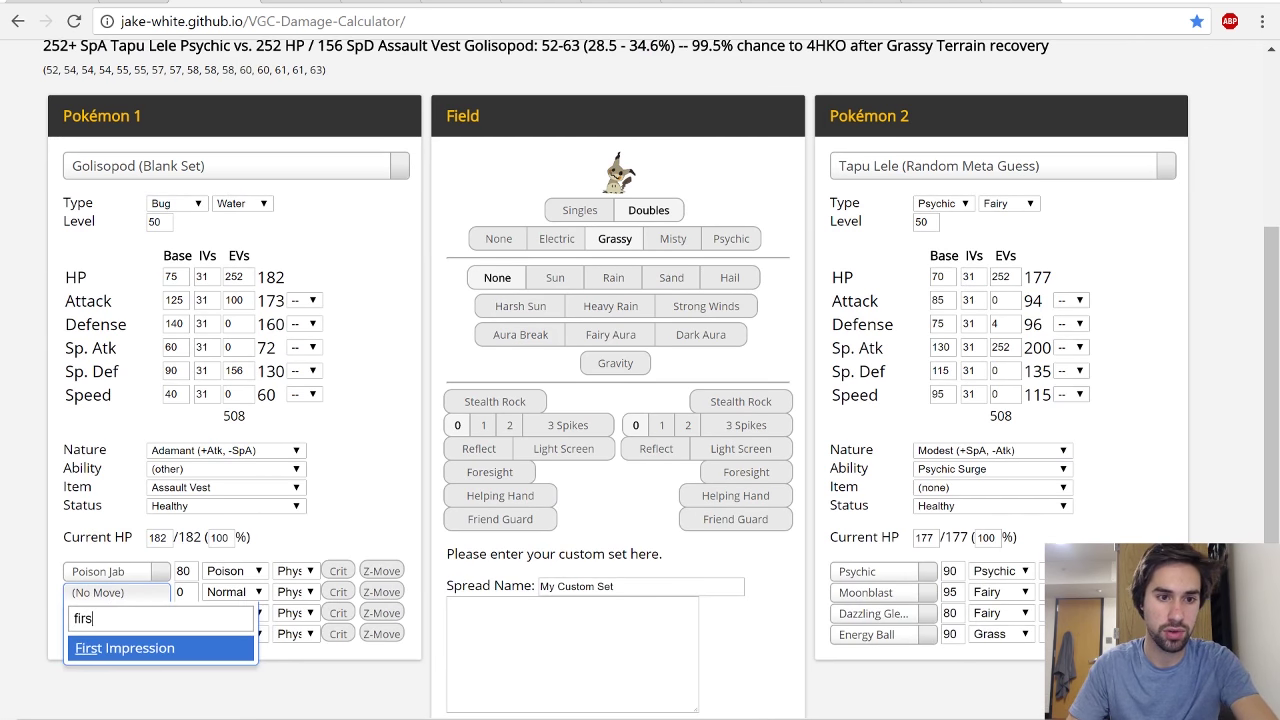
left_click(120, 648)
- Display First Impression's detailed damage result against Tapu Lele and set Pokémon 2's HP EVs to 0
scroll(120, 600, "up", 3)
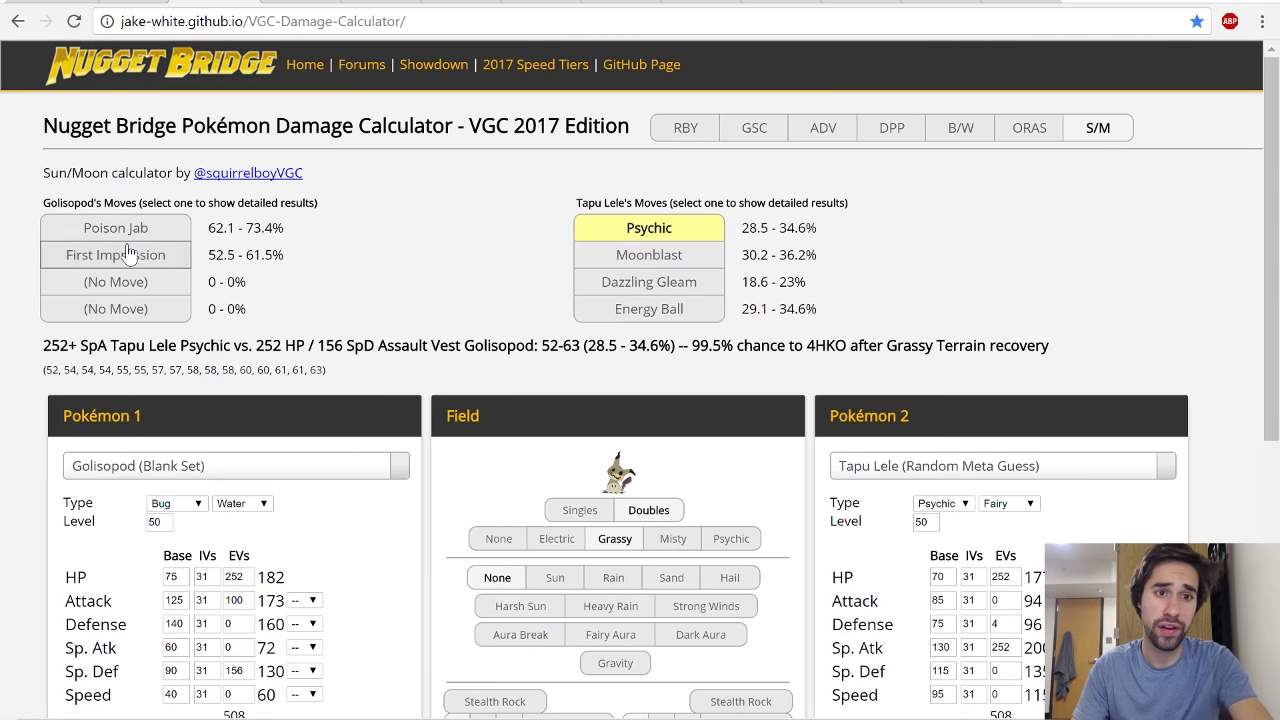
left_click(128, 253)
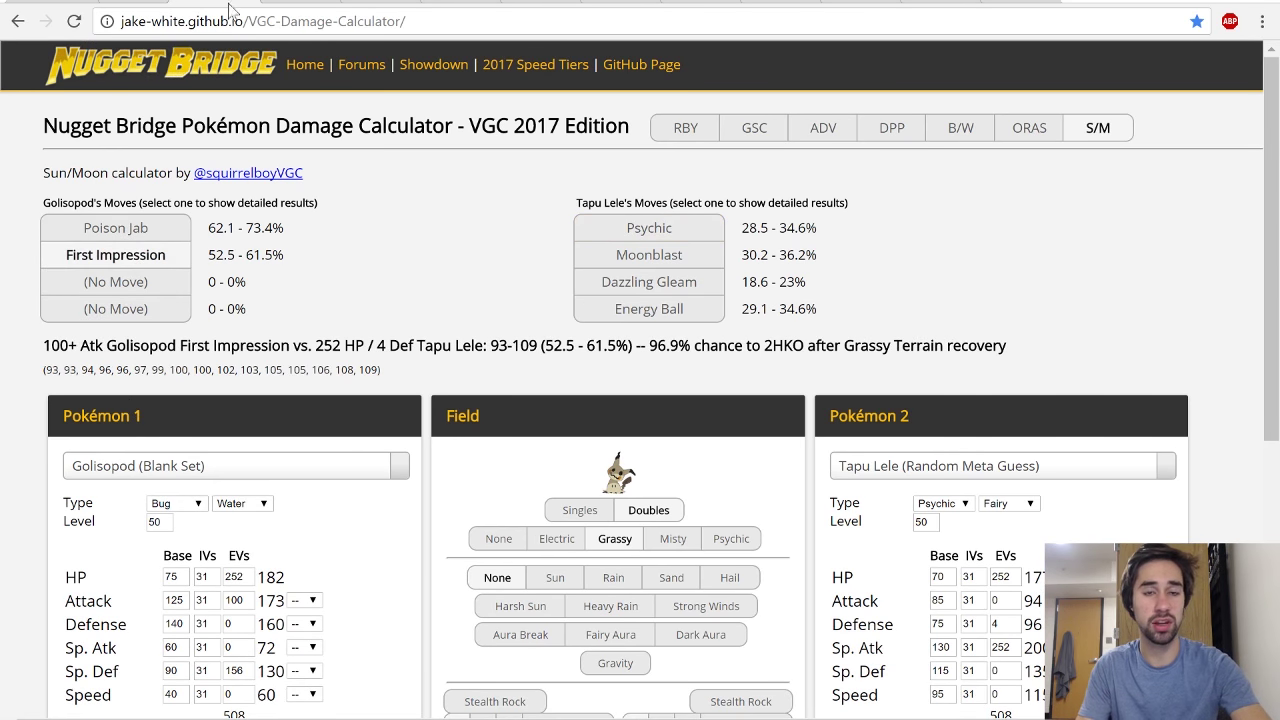
double_click(1012, 577)
type("0")
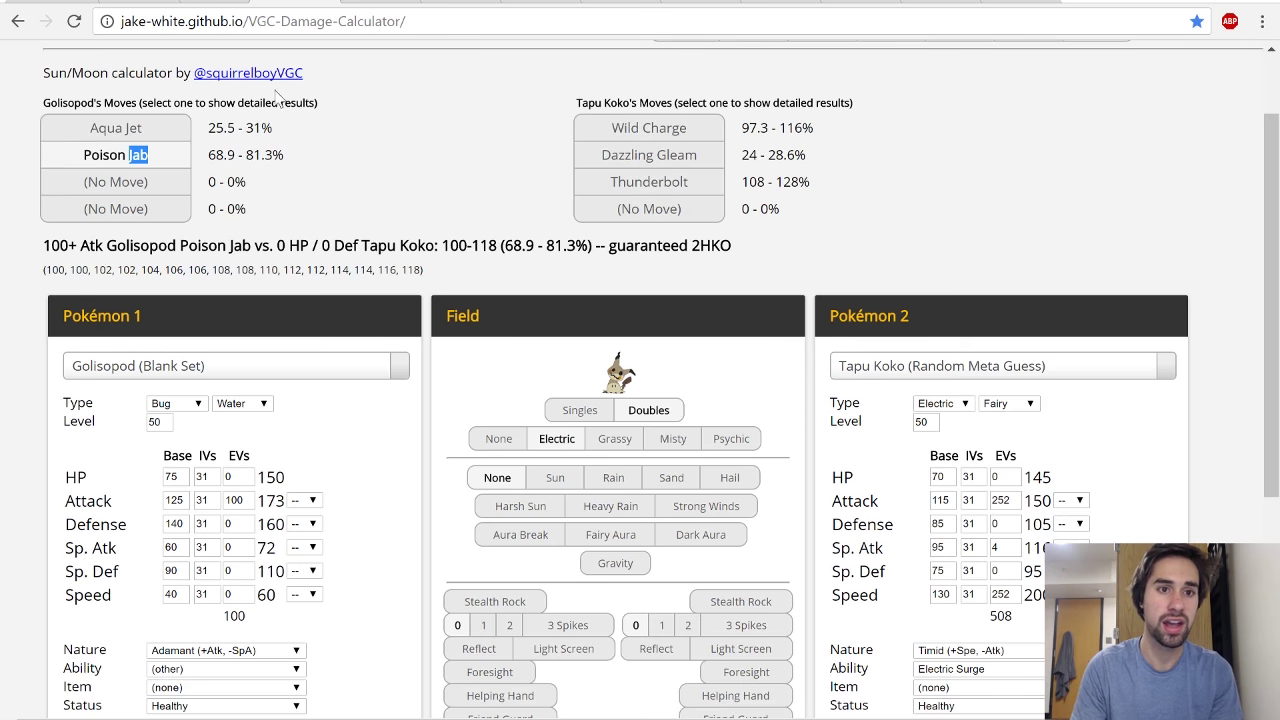
- Compare the detailed damage rolls of Golisopod's Aqua Jet and Poison Jab against Tapu Koko
scroll(365, 289, "up", 1)
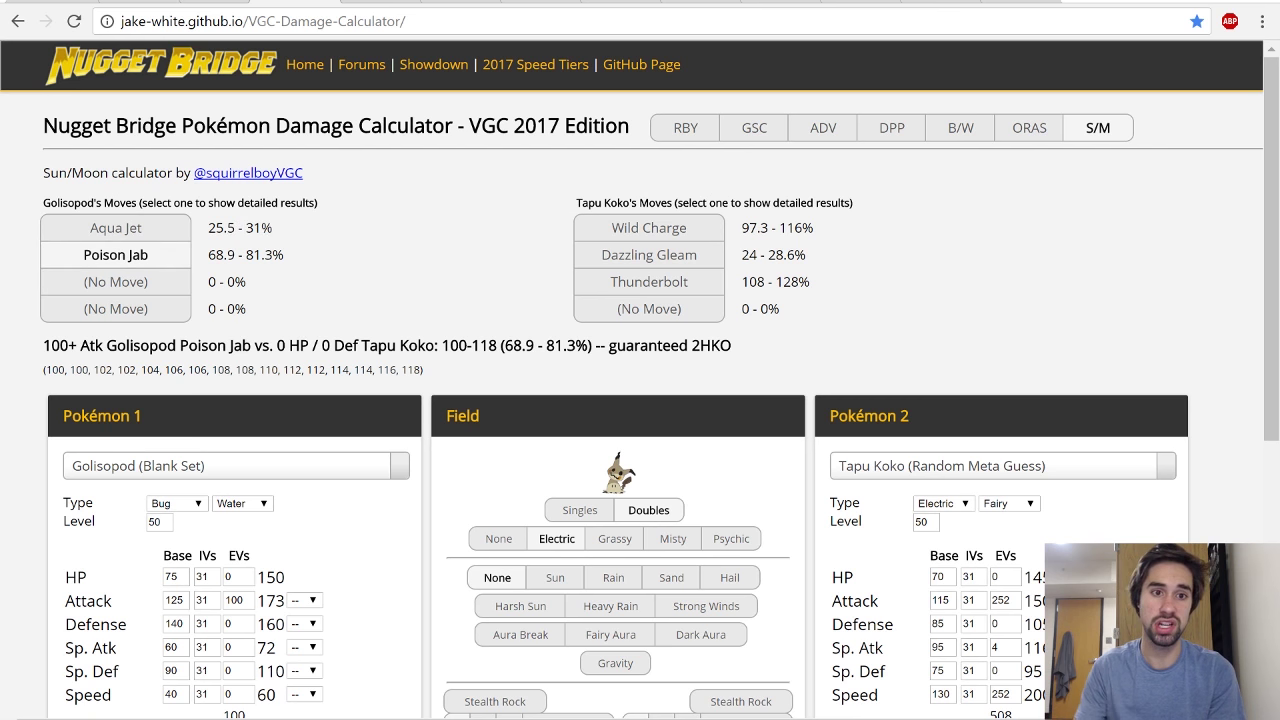
left_click(112, 228)
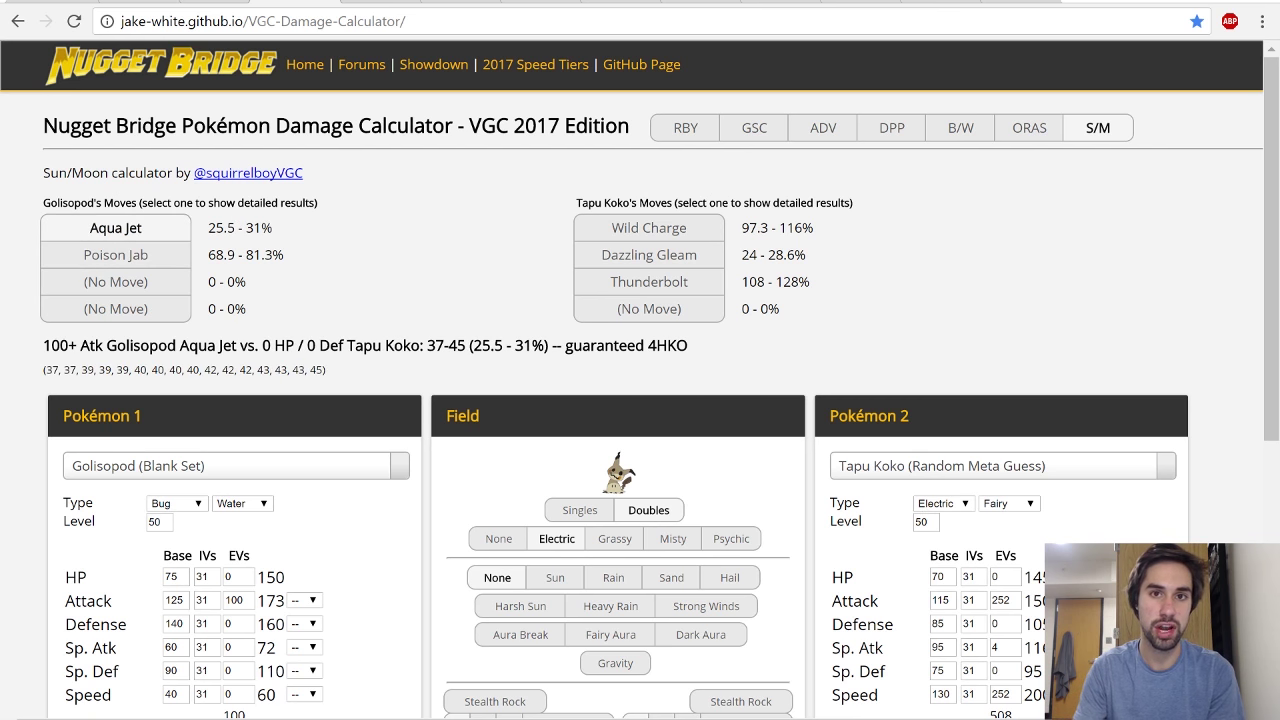
left_click(155, 253)
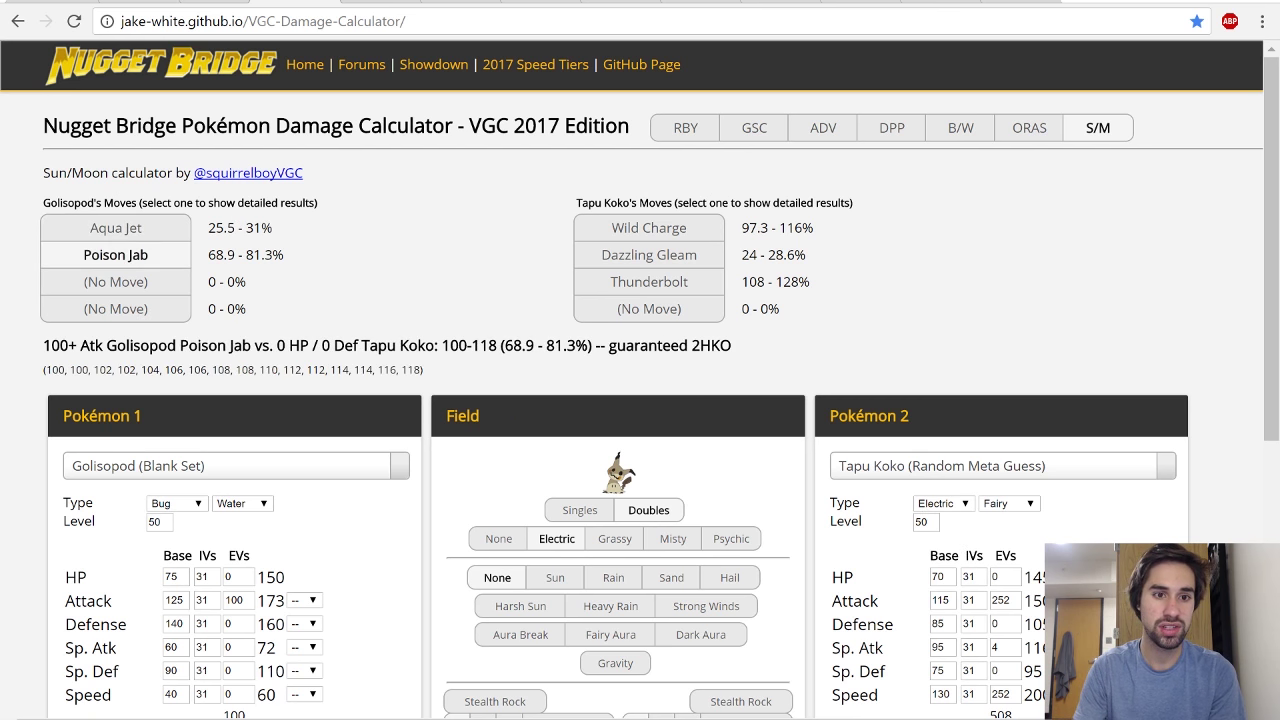
left_click_drag(212, 370, 462, 382)
left_click(462, 382)
left_click(178, 234)
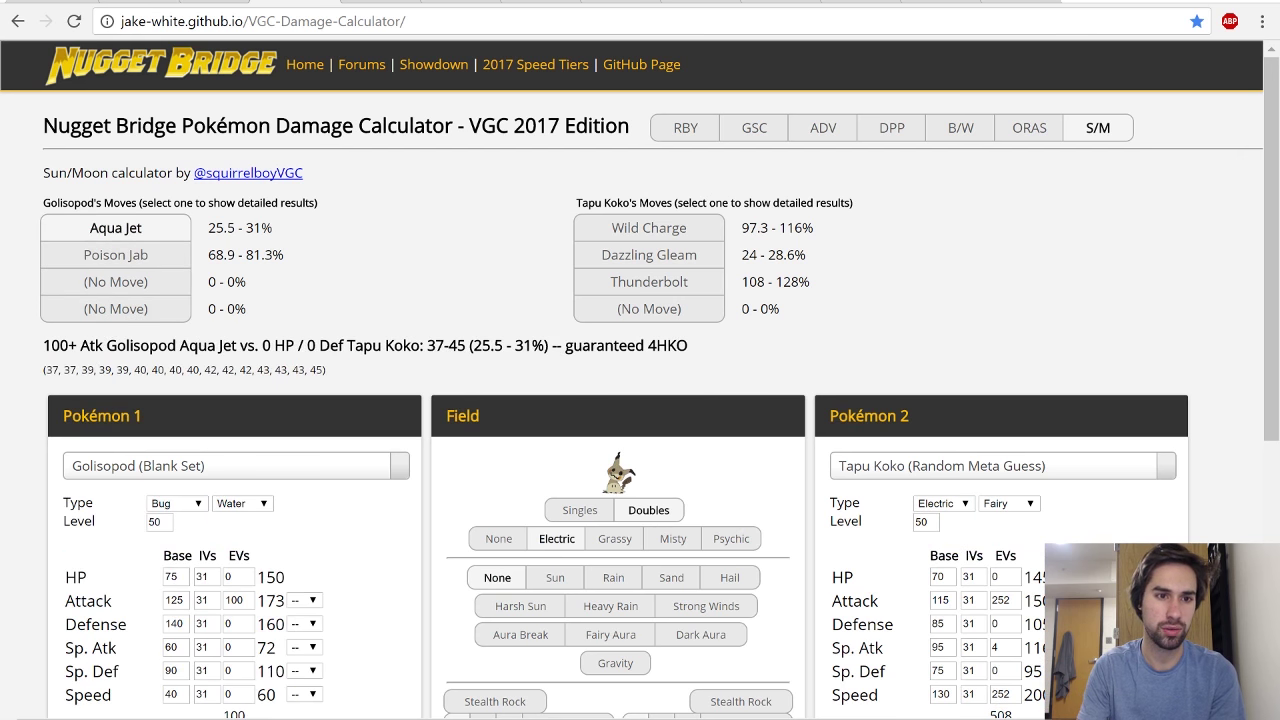
left_click_drag(148, 370, 131, 371)
left_click(174, 258)
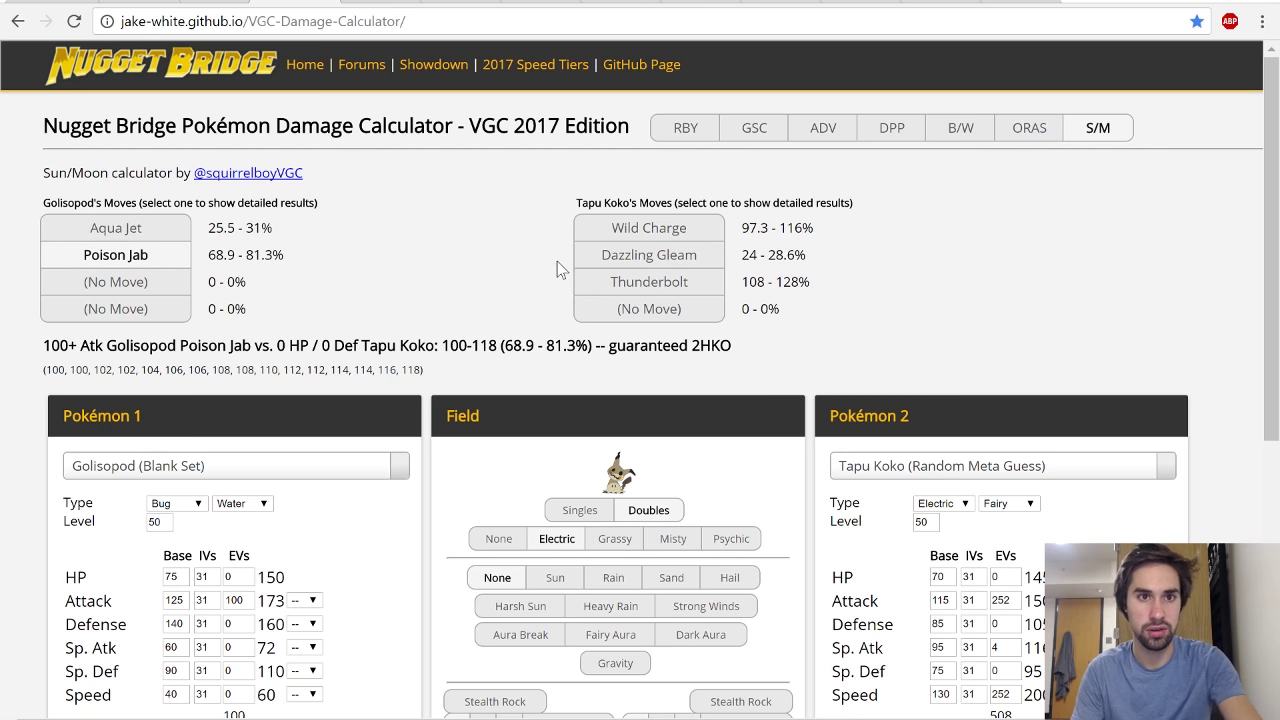
- Switch to the Pokémon Showdown teambuilder and review the Waterium Z Golisopod set
key("Tab")
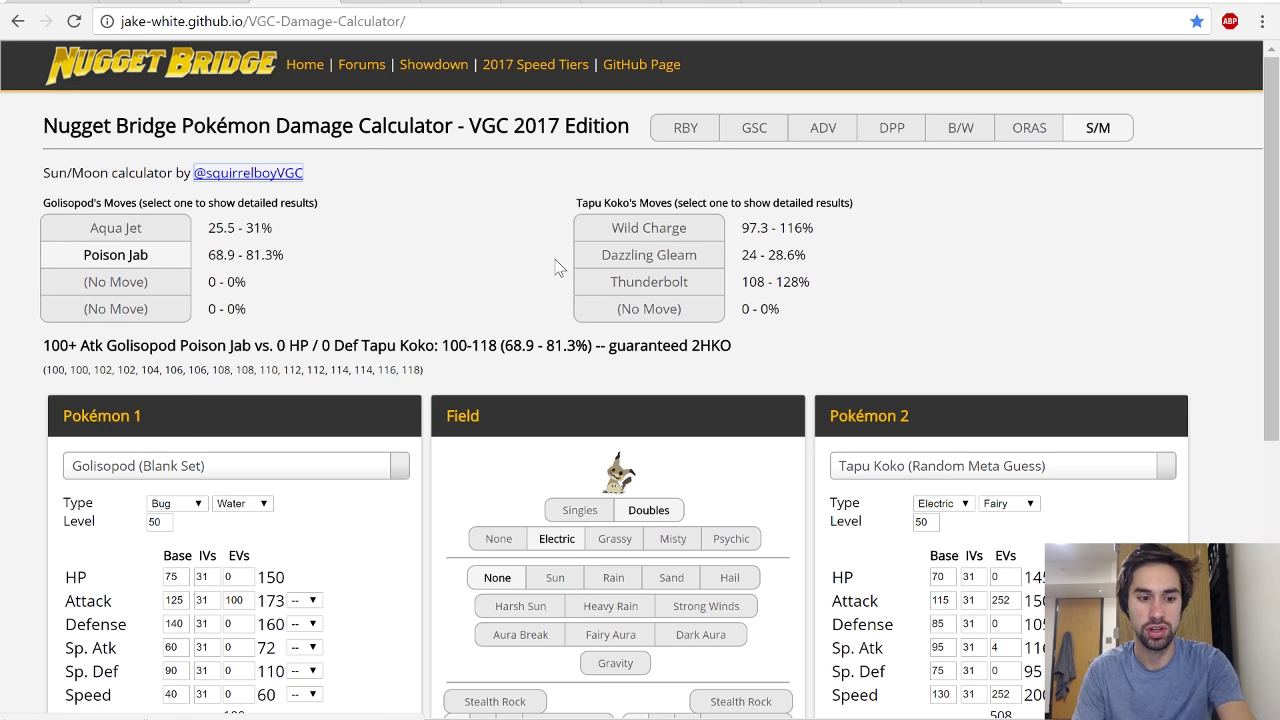
key("alt+Tab")
left_click(388, 175)
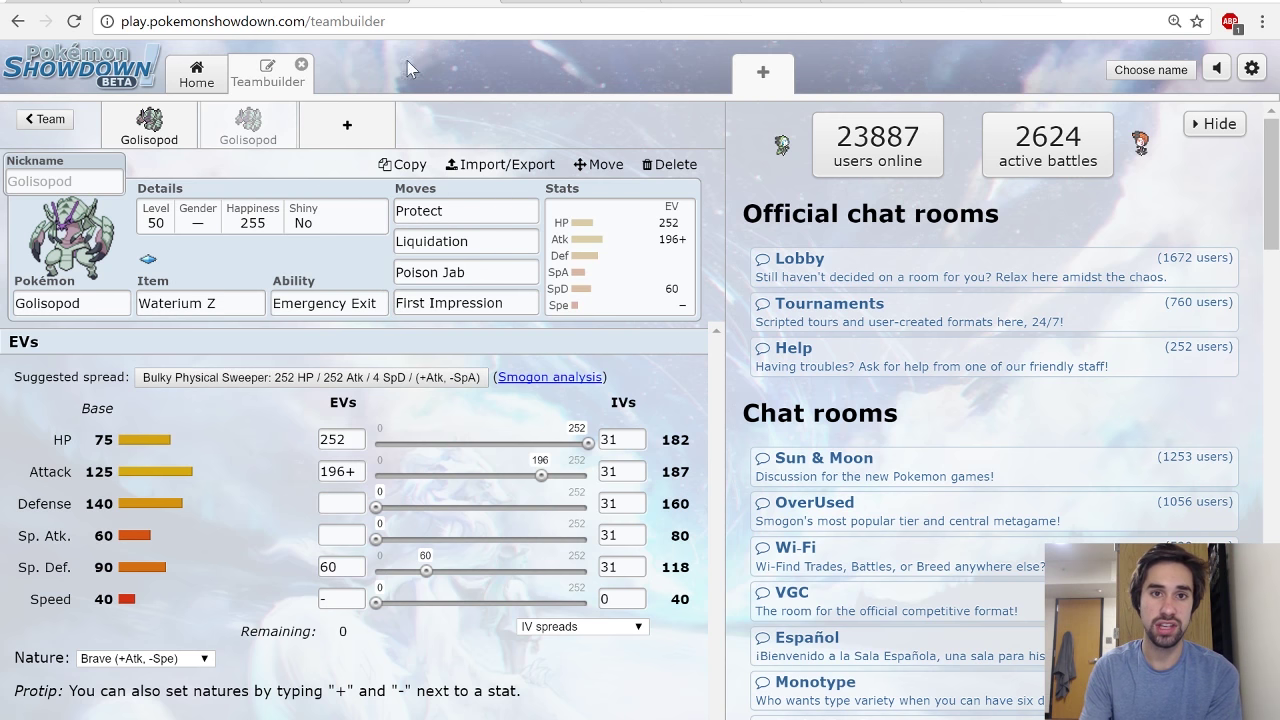
- In the damage calculator's Tapu Lele matchup, set Golisopod's Sp. Def EVs to 60 and check the Psychic and Liquidation results
key("ctrl+Tab")
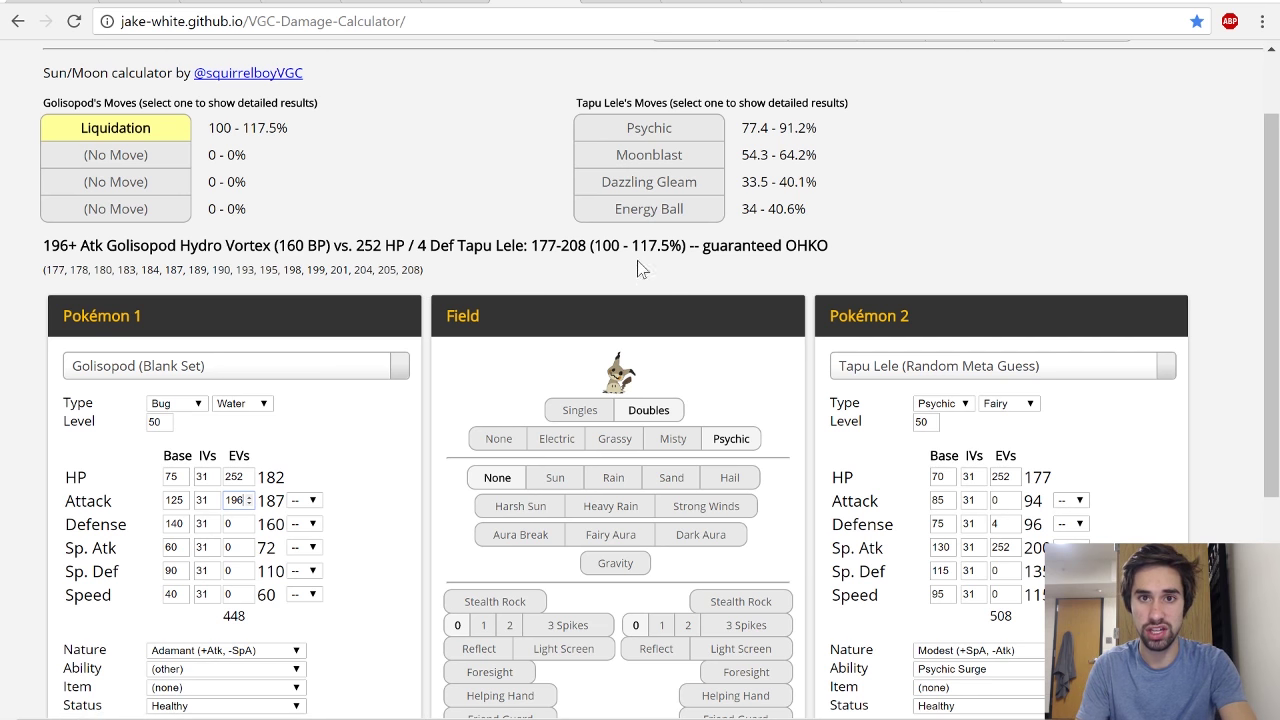
left_click(649, 134)
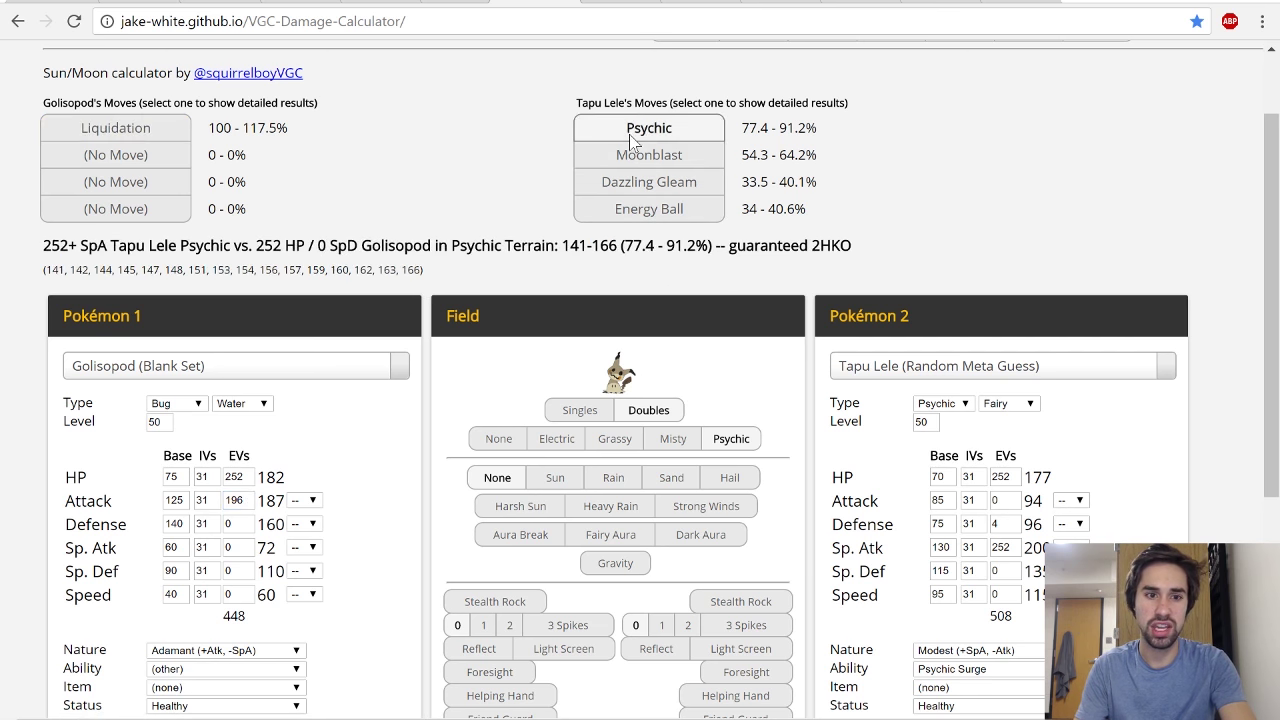
left_click(248, 570)
type("60")
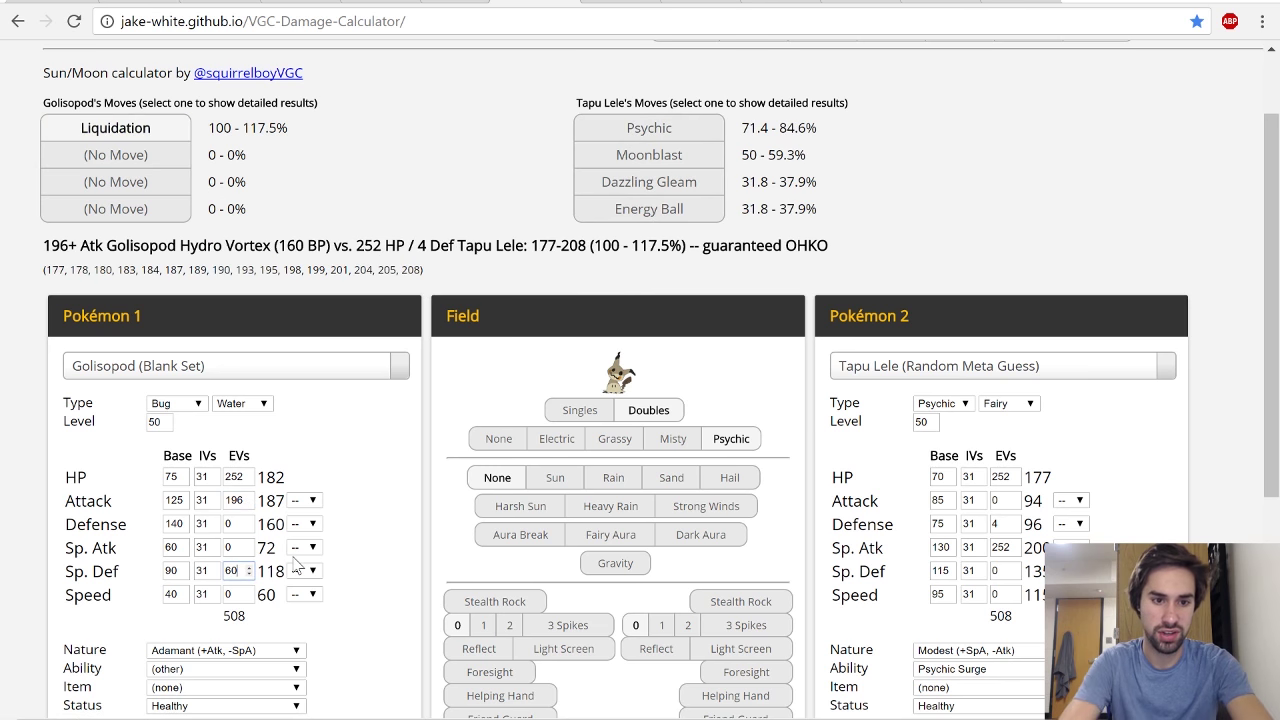
left_click(649, 134)
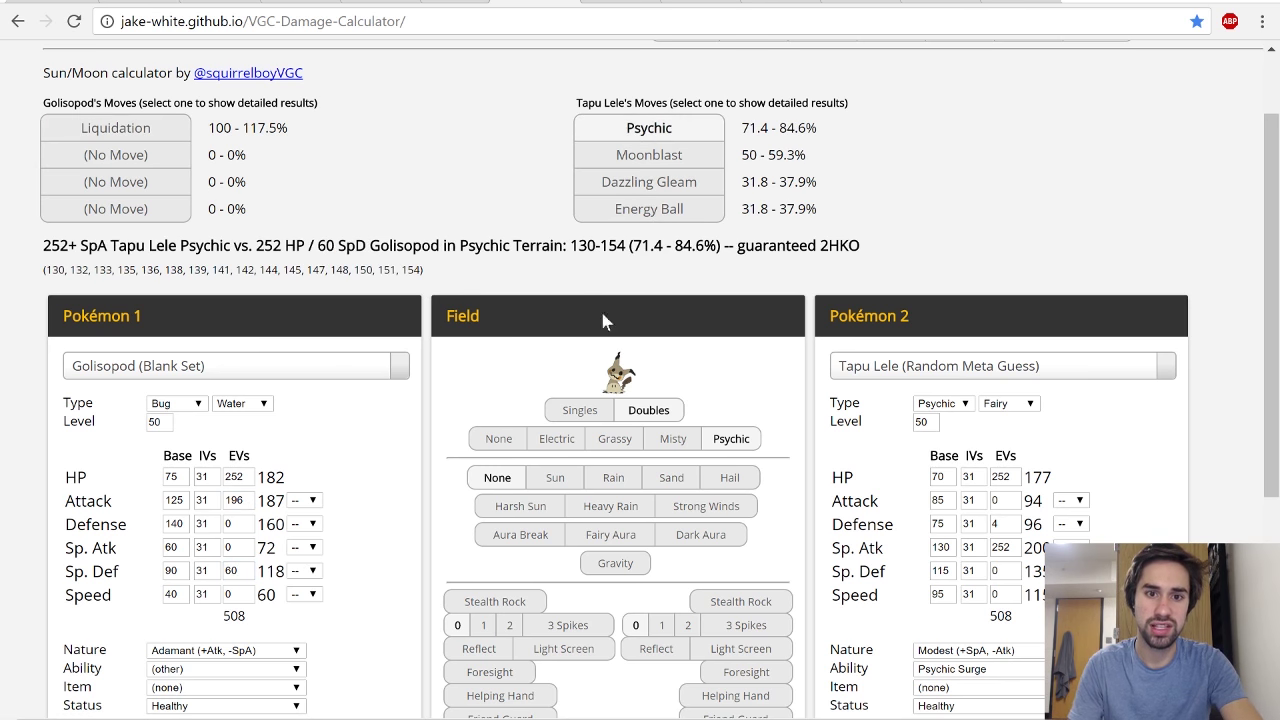
left_click(170, 132)
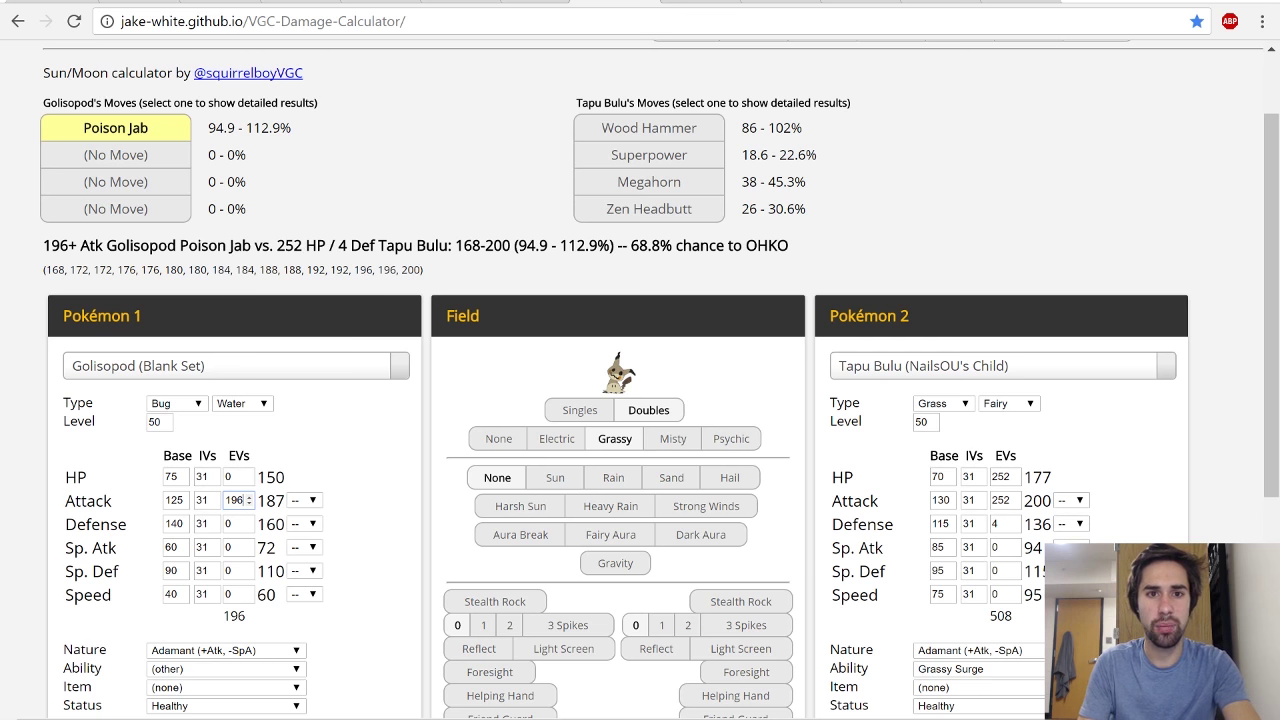
- In the Tapu Bulu matchup, set Golisopod's HP EVs to 252 and display Wood Hammer's detailed damage result
left_click_drag(630, 245, 792, 245)
left_click(794, 245)
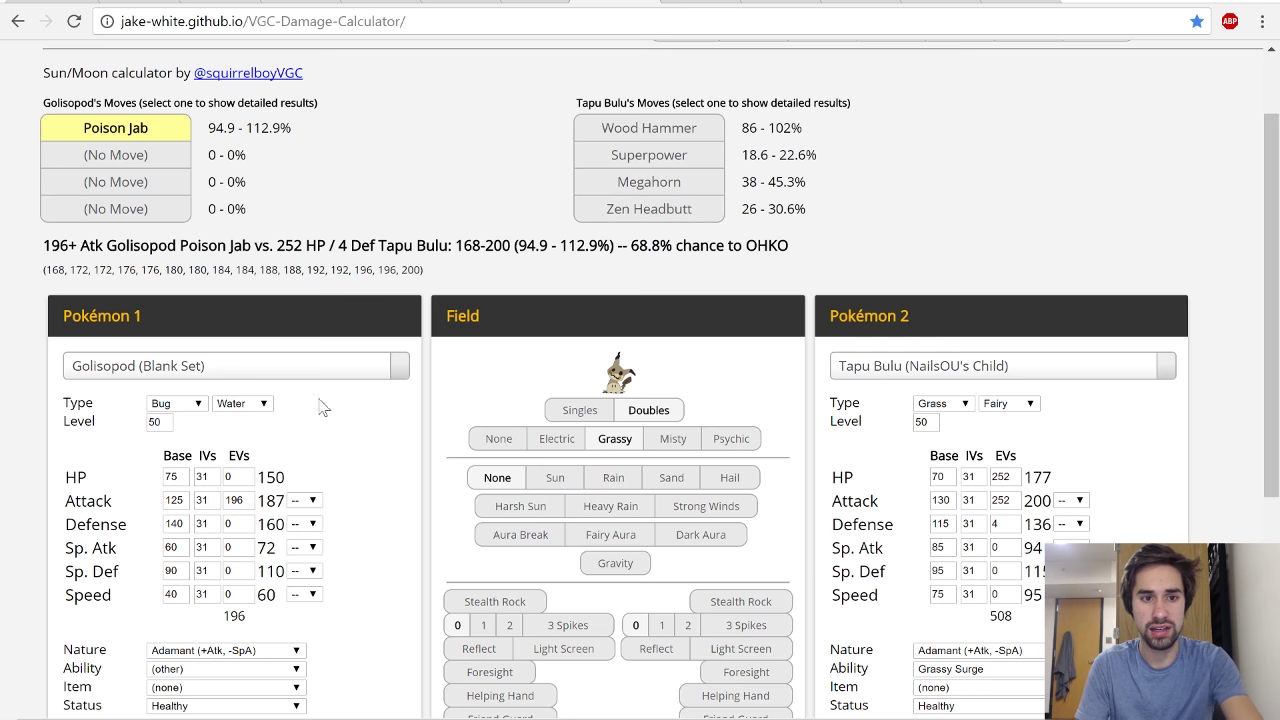
double_click(240, 477)
type("252")
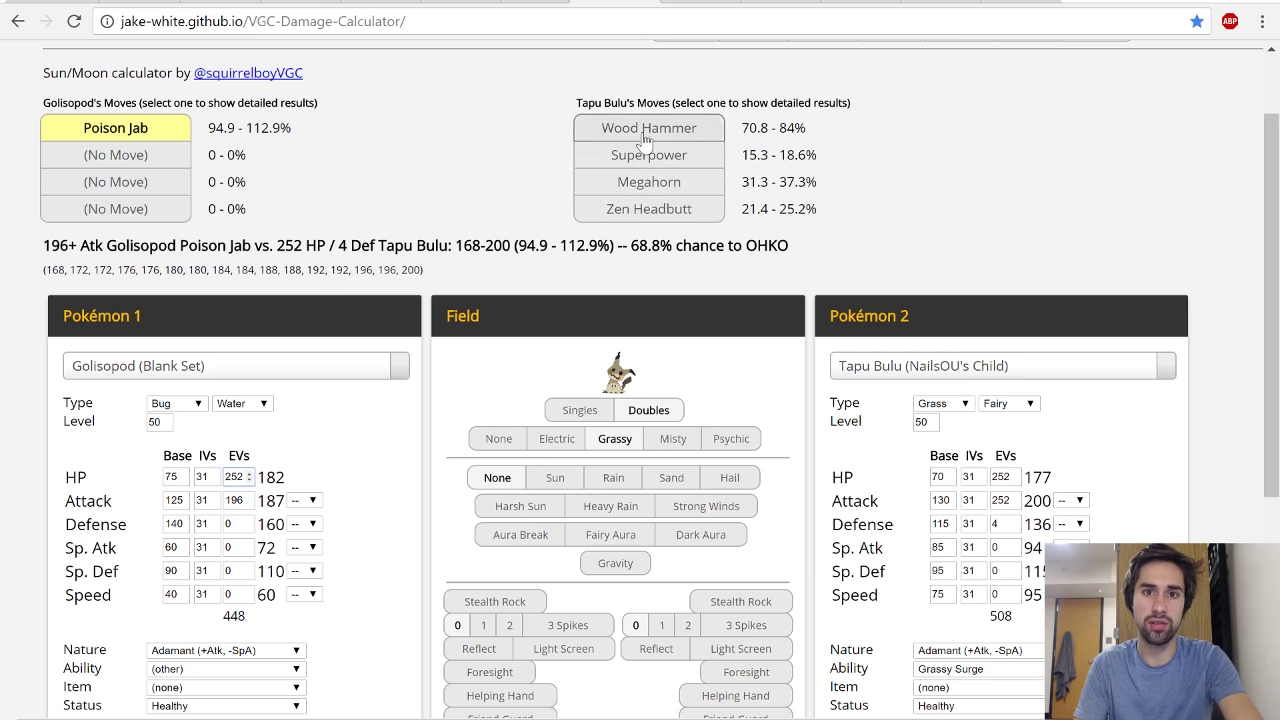
left_click(640, 128)
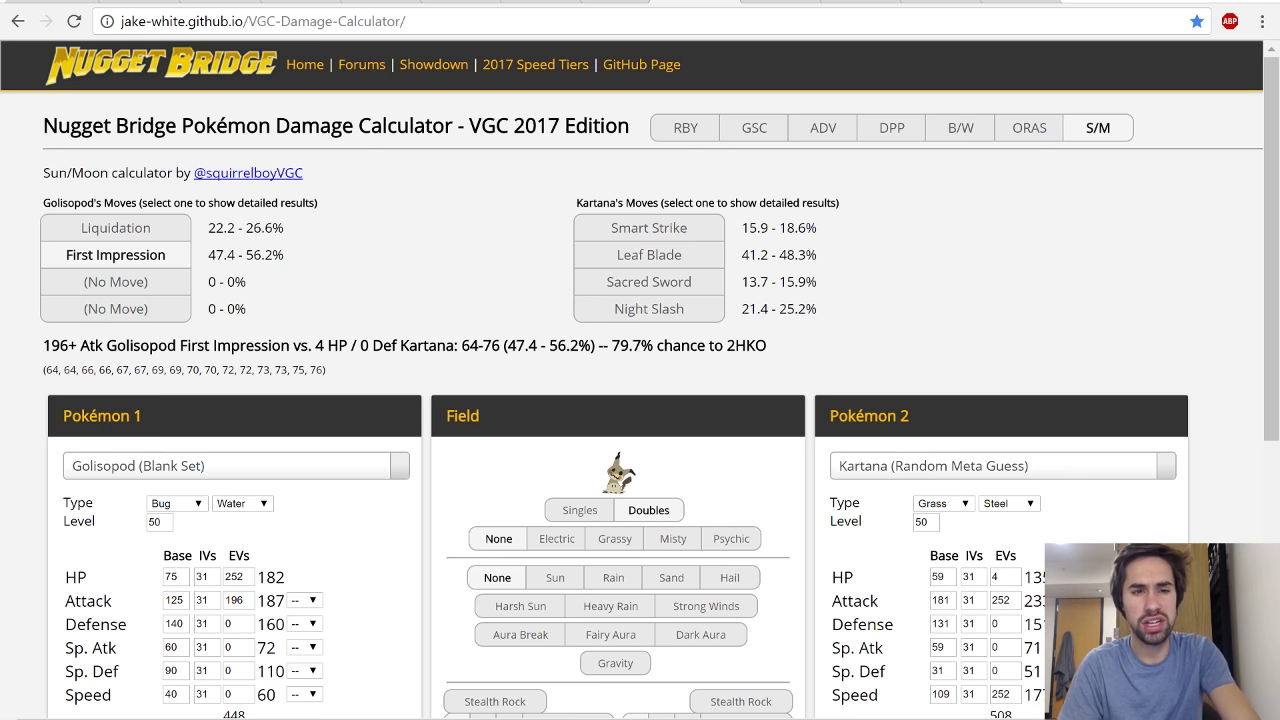
- Try 160 Defense EVs on the Leftovers Golisopod in the Pokémon Showdown teambuilder and restore the value to 60
key("ctrl+Tab")
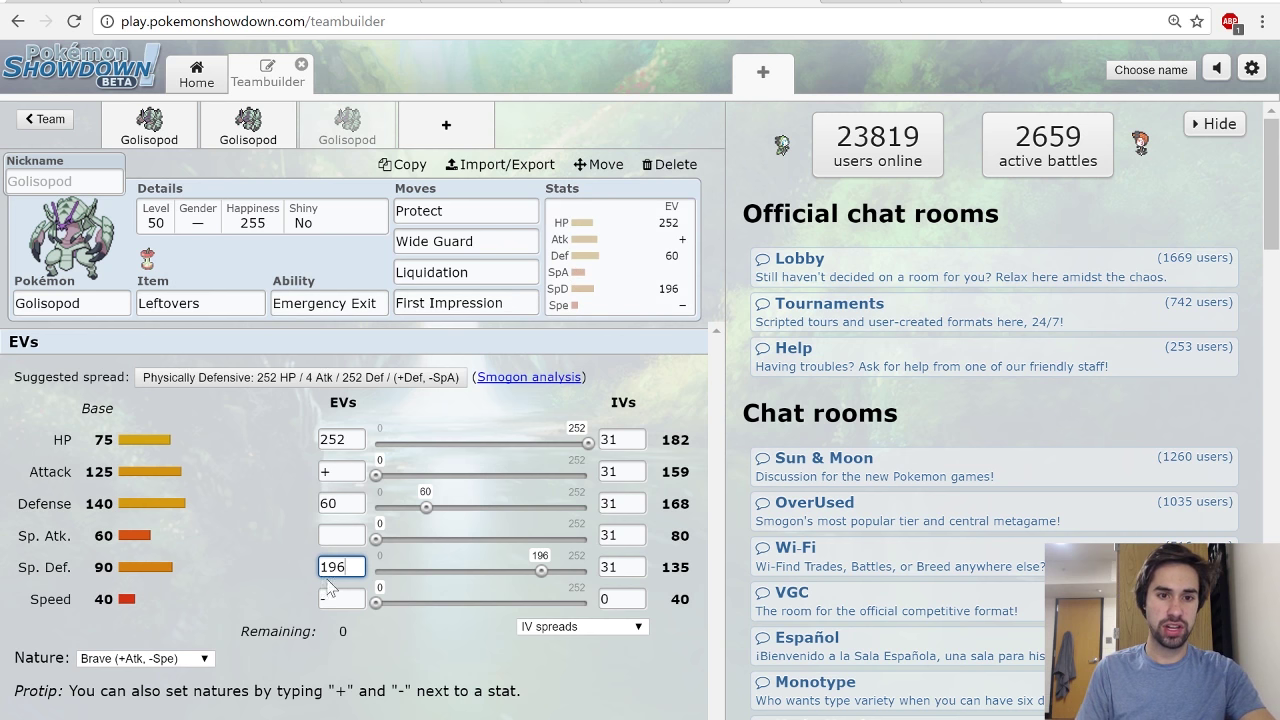
double_click(332, 503)
key("BackSpace")
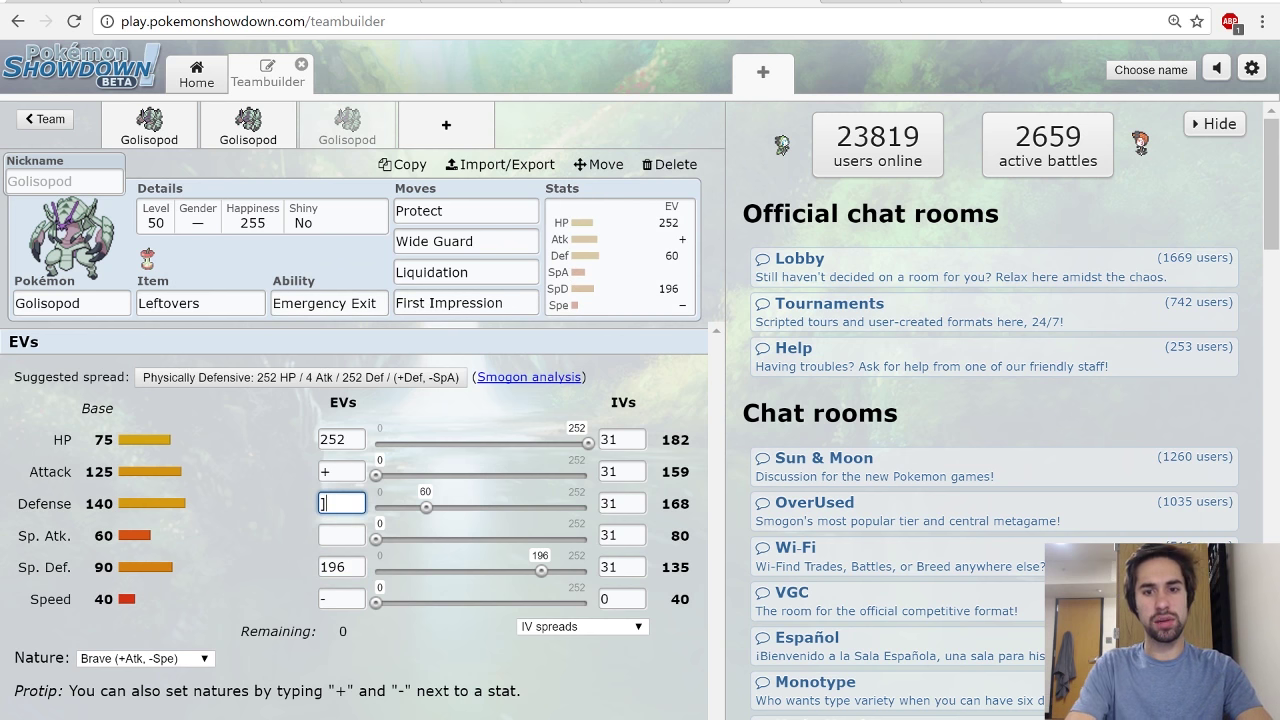
type("160")
key("BackSpace")
key("BackSpace")
key("BackSpace")
type("60")
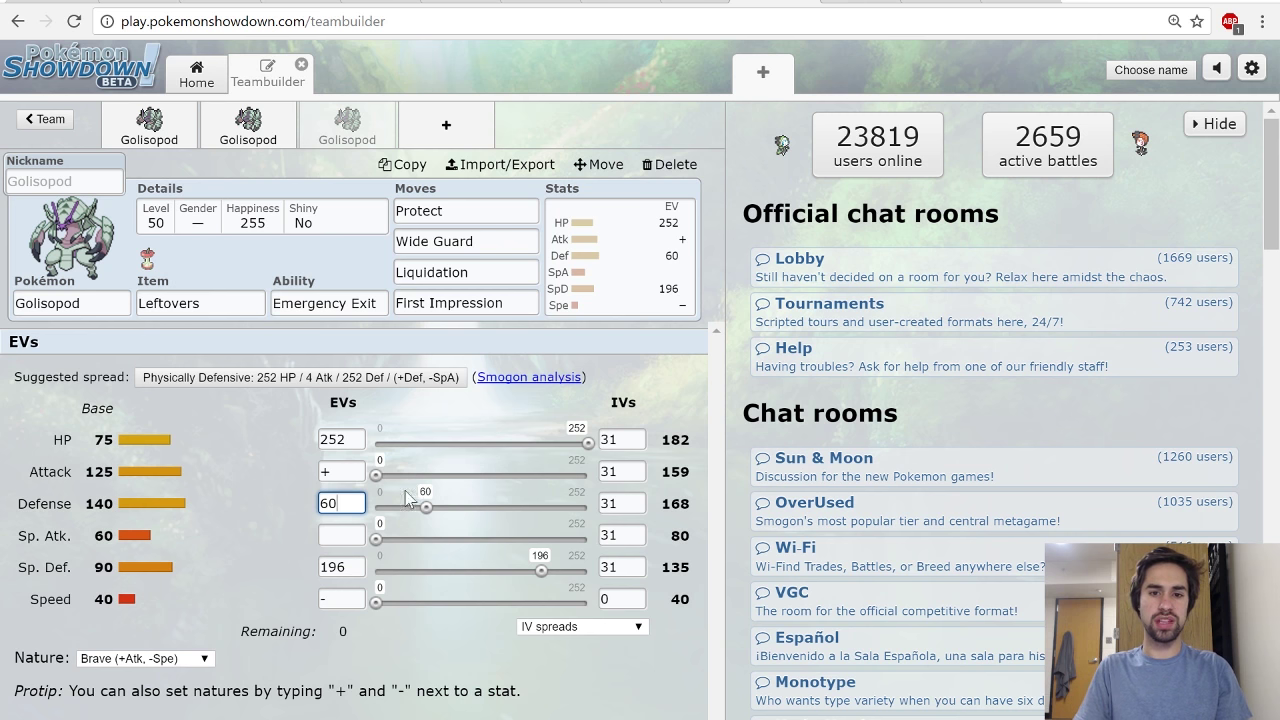
- In the damage calculator's Tapu Bulu matchup, lower Tapu Bulu's Attack EVs to 236 and further down, checking Wood Hammer against Golisopod
key("ctrl+Tab")
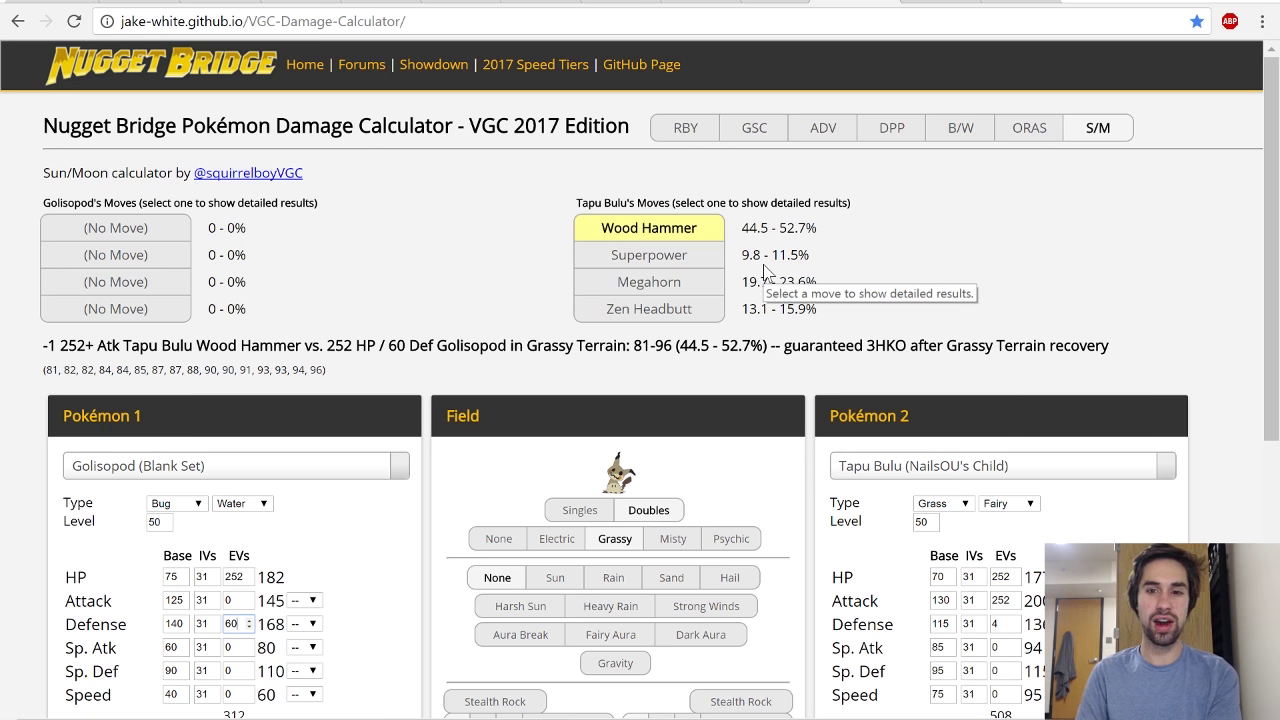
left_click(1000, 600)
key("Down")
key("Down")
key("Down")
key("Down")
key("Down")
key("Down")
key("Up")
key("Up")
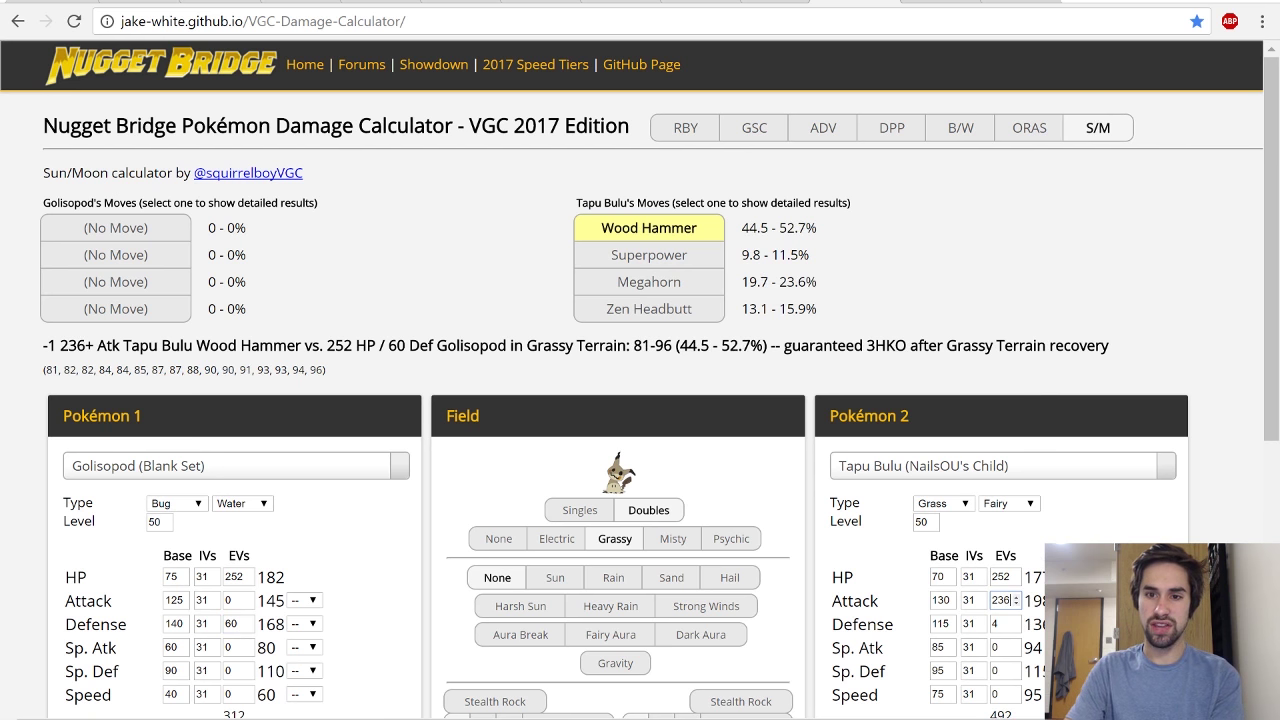
key("Down")
key("Down")
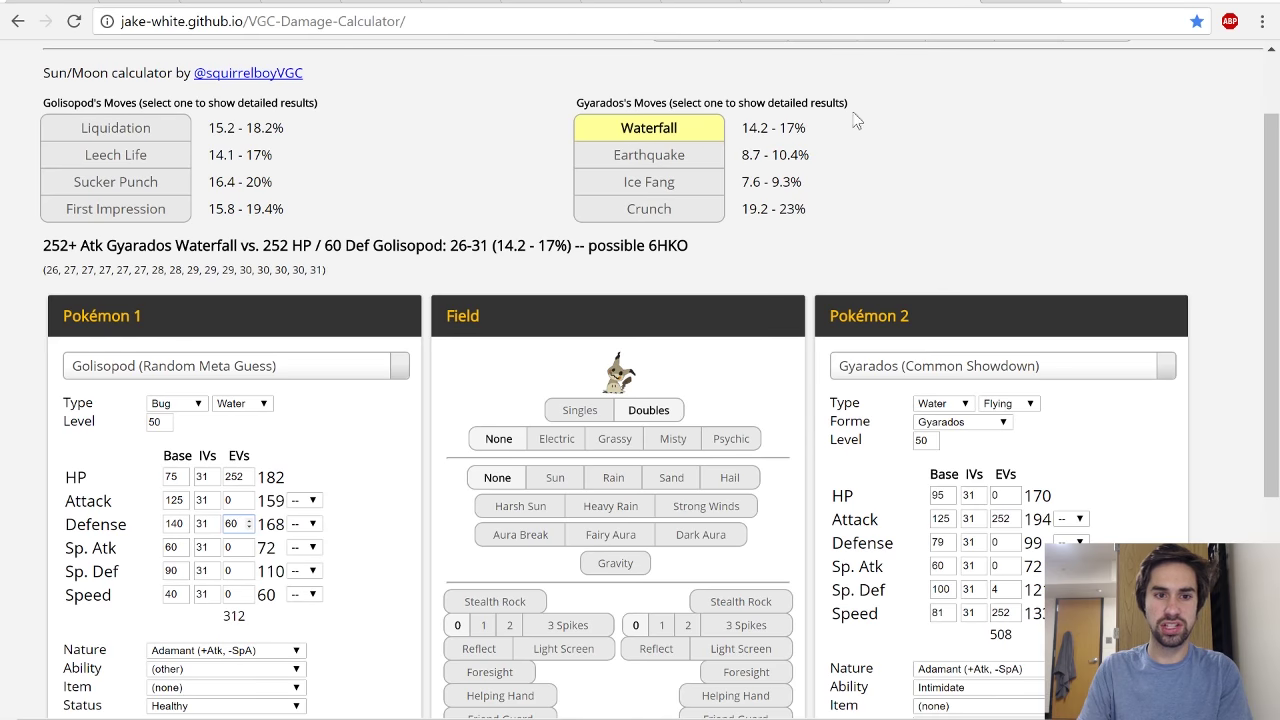
- In the Gyarados matchup, compare the detailed Ice Fang and Waterfall damage results against the 252 HP / 60 Def Golisopod
scroll(830, 187, "up", 2)
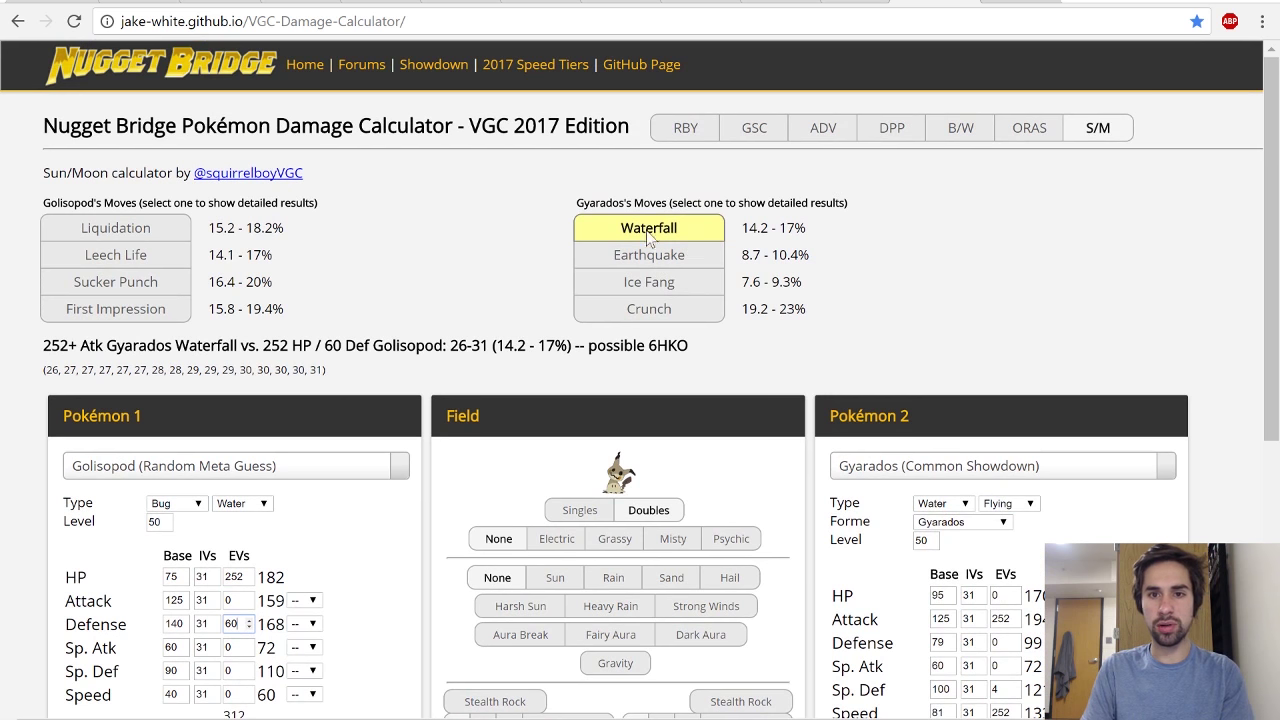
key("ctrl+Tab")
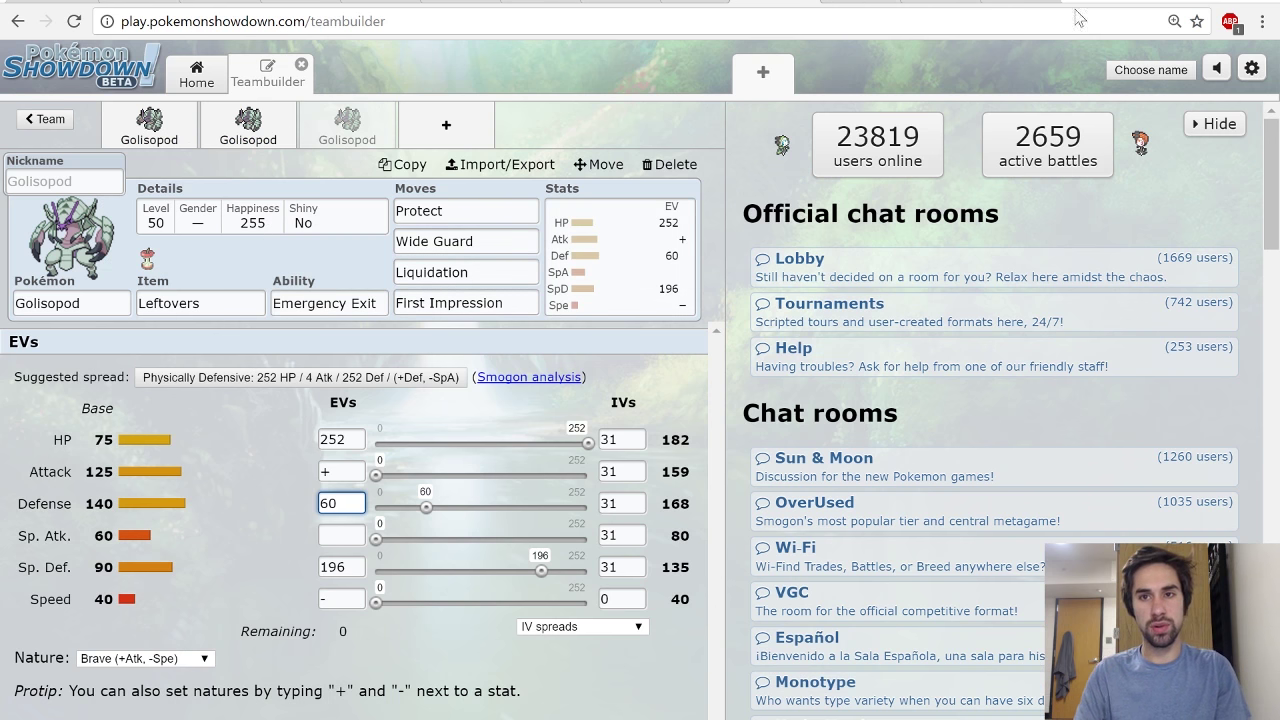
key("ctrl+Tab")
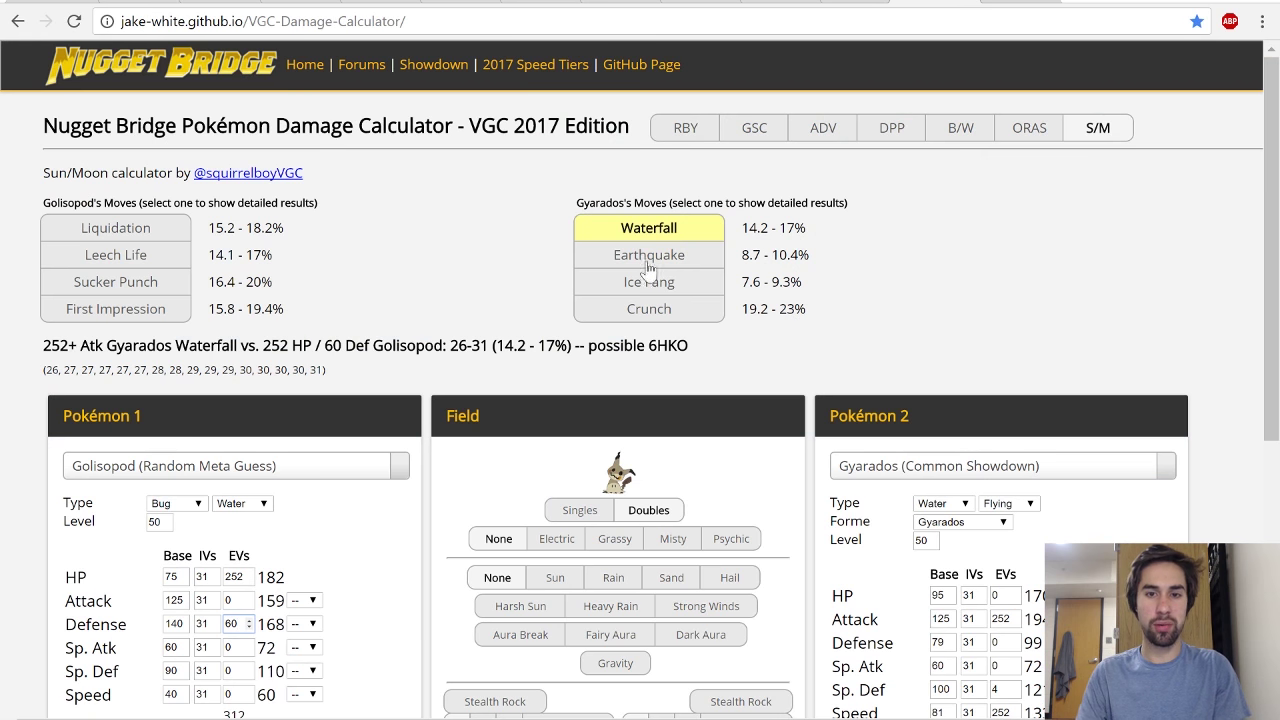
left_click(678, 287)
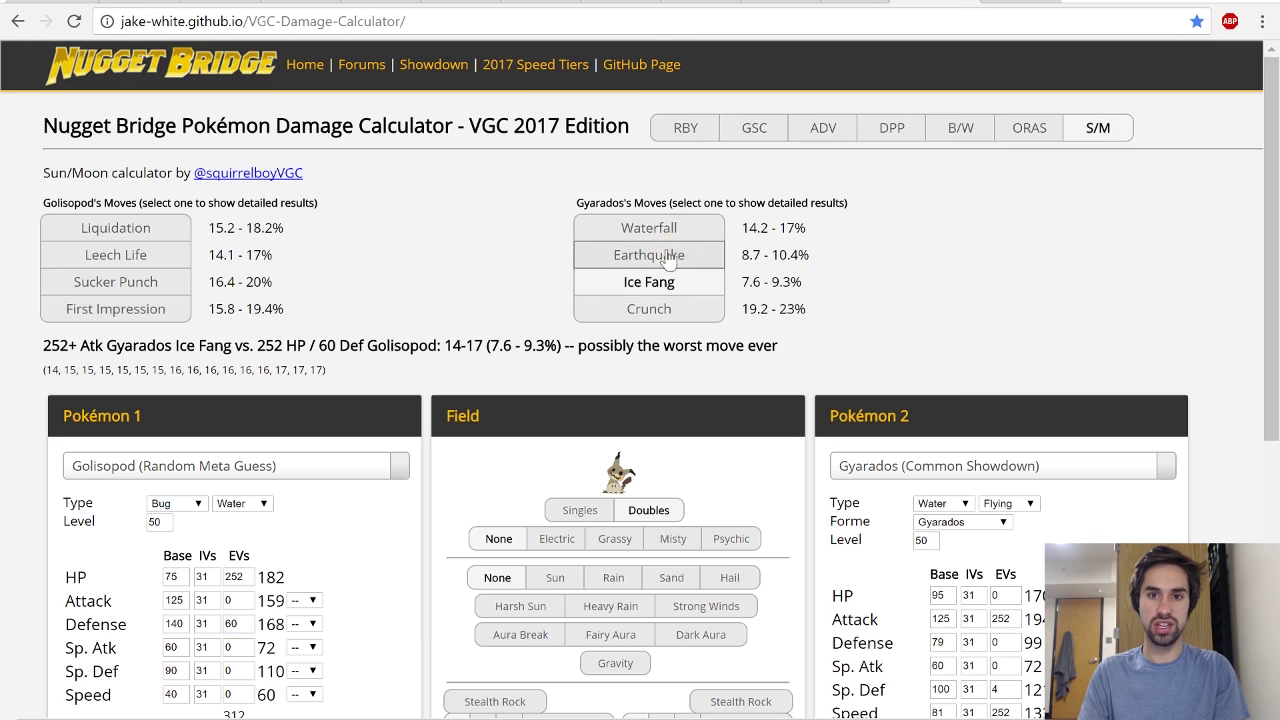
left_click(666, 228)
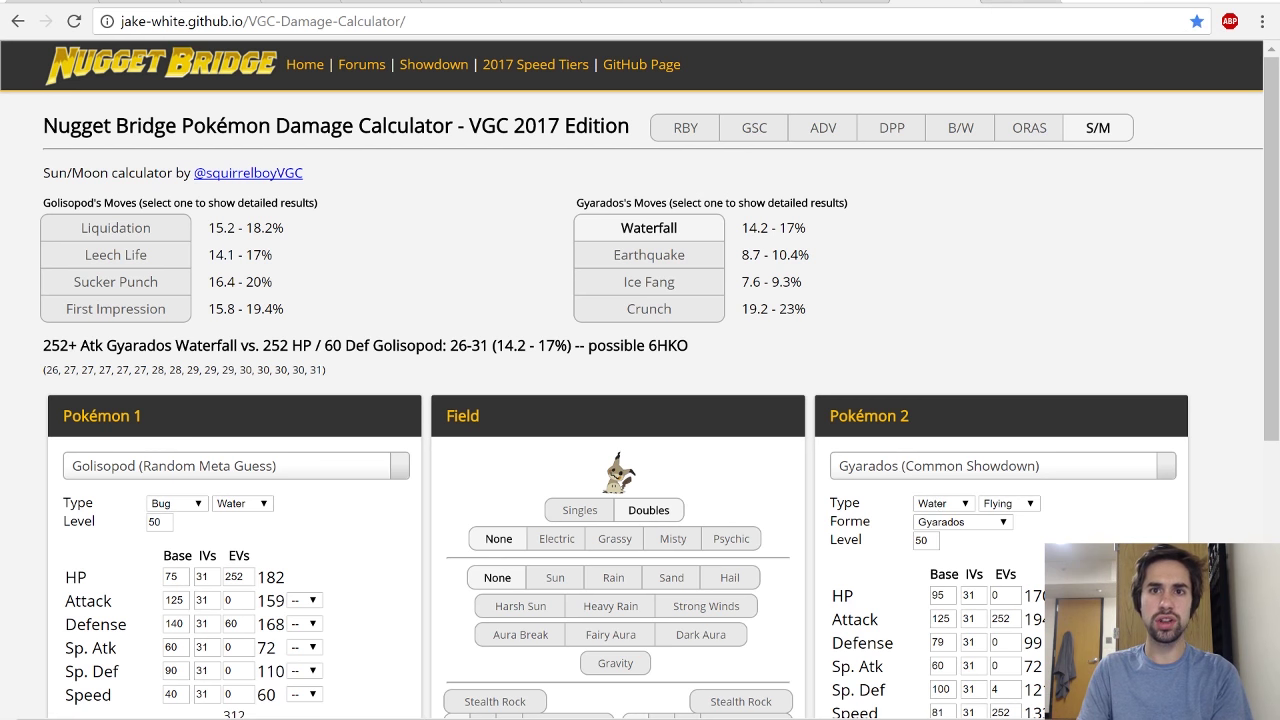
- Switch to the Pokémon Showdown teambuilder and compare the Waterium Z and Leftovers Golisopod sets, including their moves, items and EV spreads
left_click(1065, 6)
left_click(285, 145)
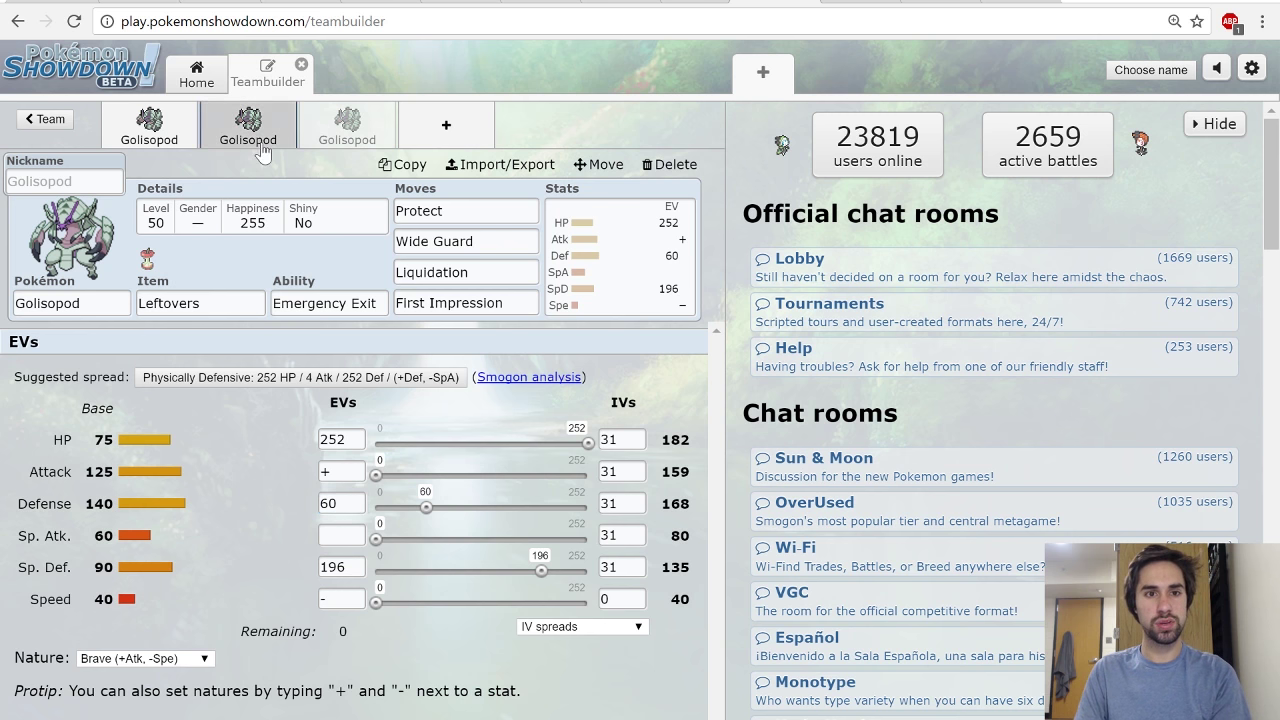
left_click(150, 125)
left_click(248, 125)
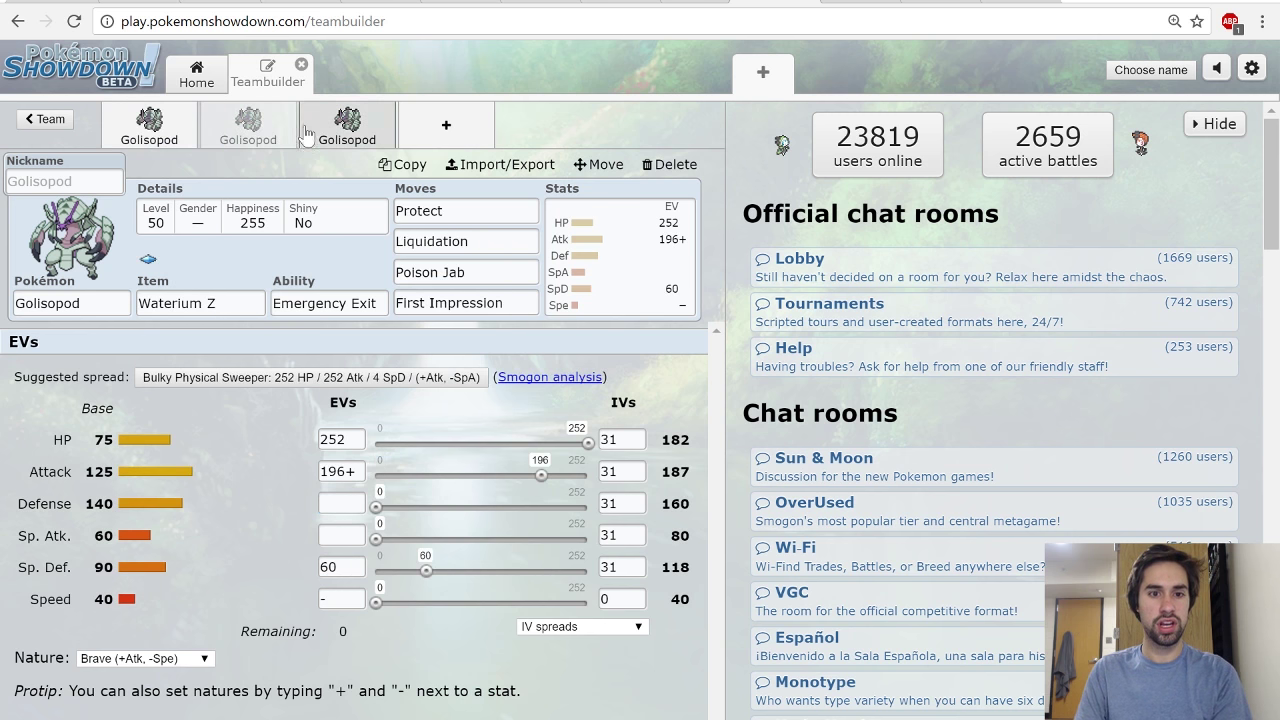
left_click(320, 125)
left_click(270, 128)
left_click(348, 130)
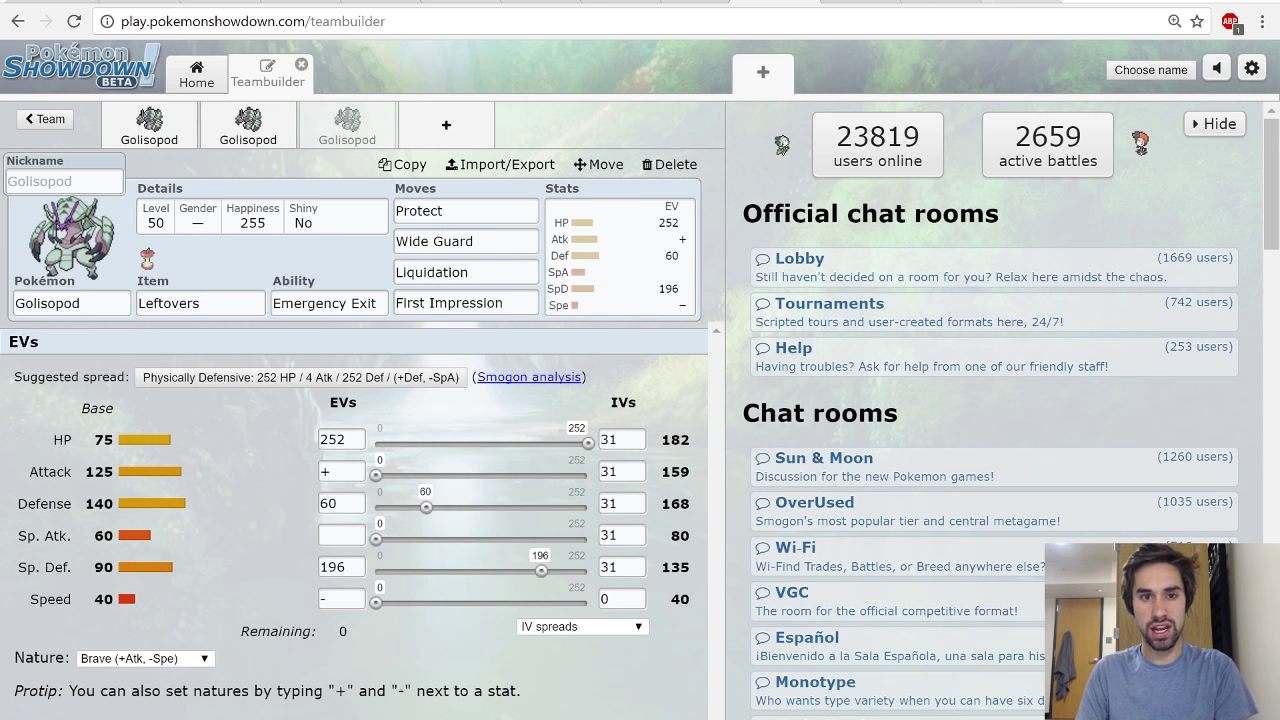
left_click(155, 137)
left_click(264, 136)
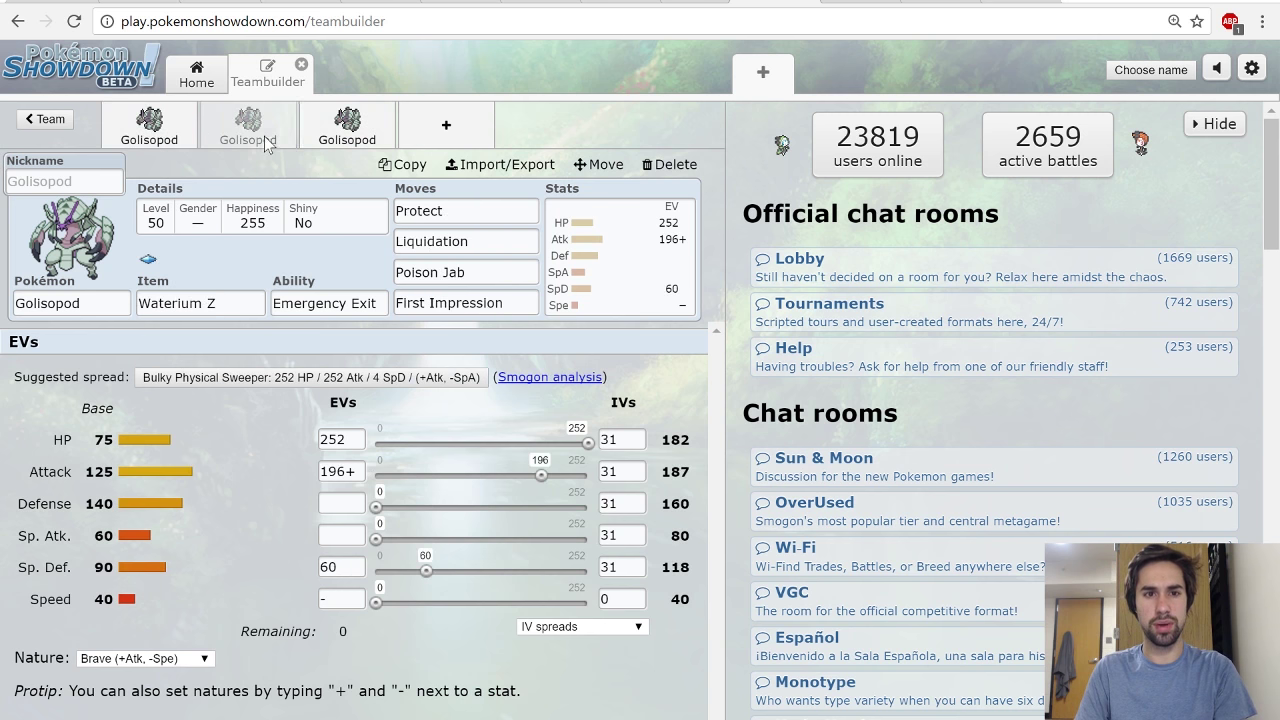
left_click(316, 133)
left_click(244, 140)
left_click(340, 128)
left_click(195, 303)
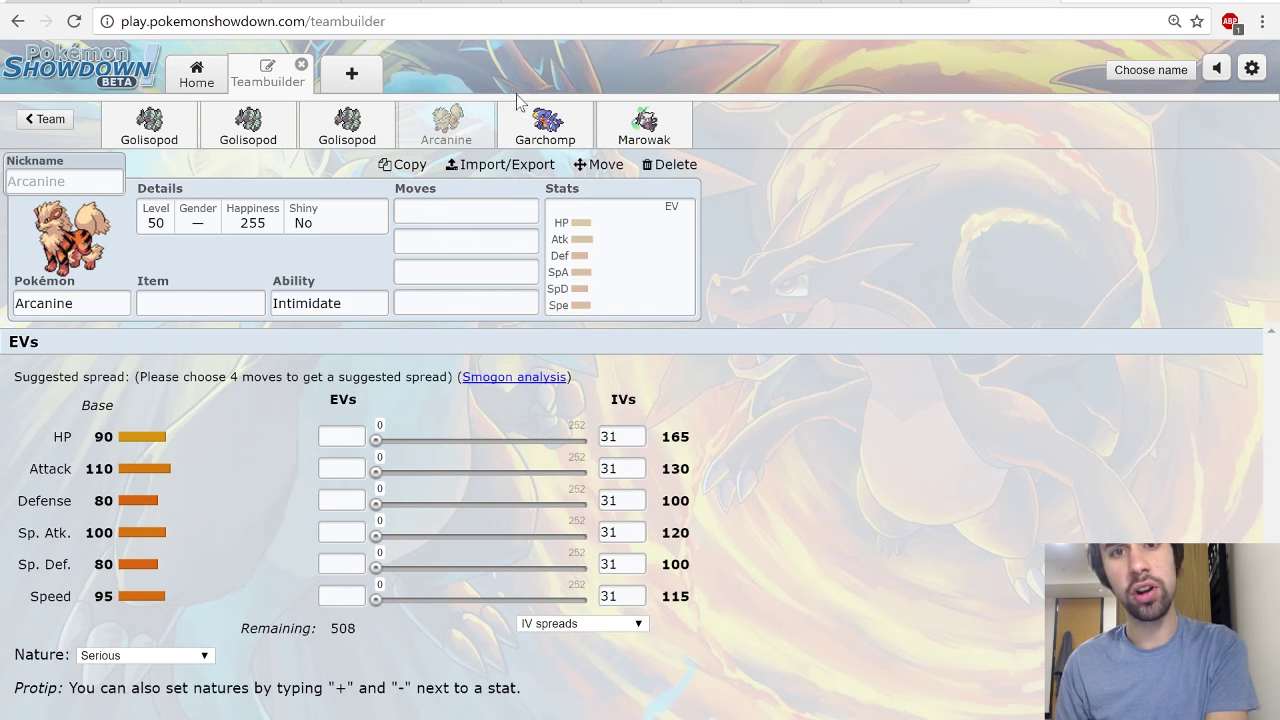
- Review Arcanine with Intimidate as a teammate alongside the Leftovers Golisopod set
left_click(381, 112)
left_click(446, 115)
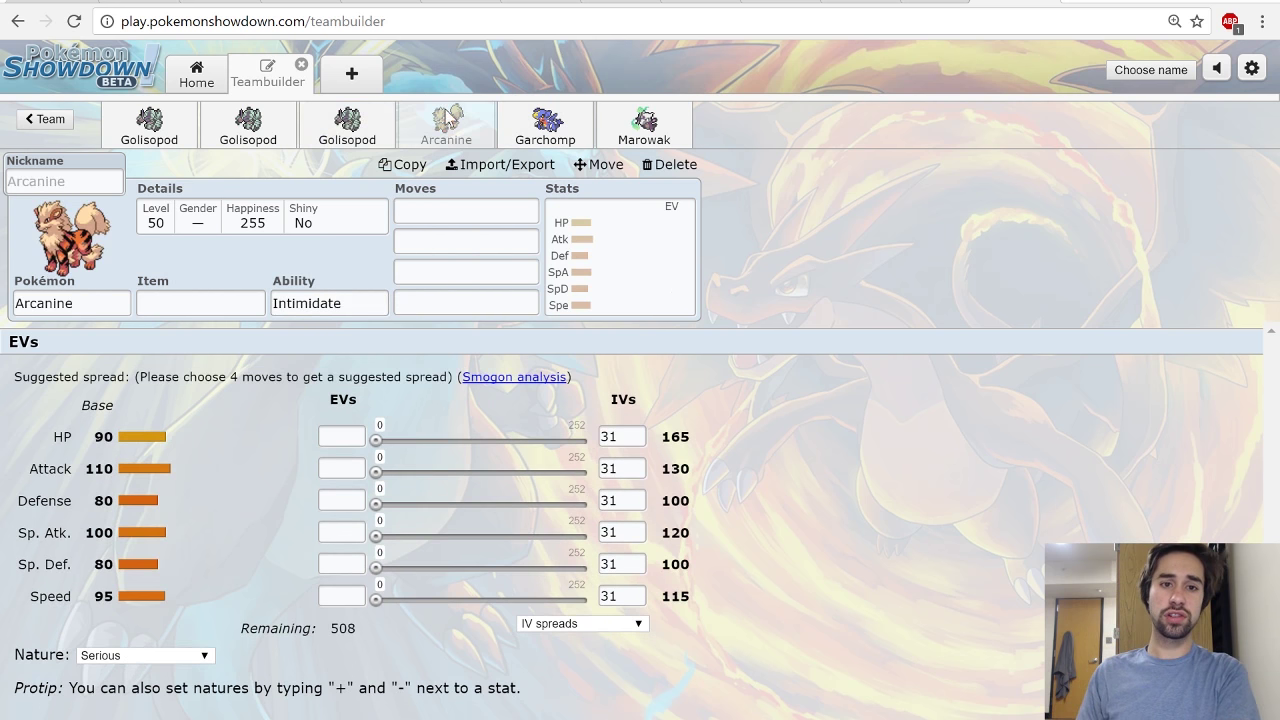
left_click(466, 241)
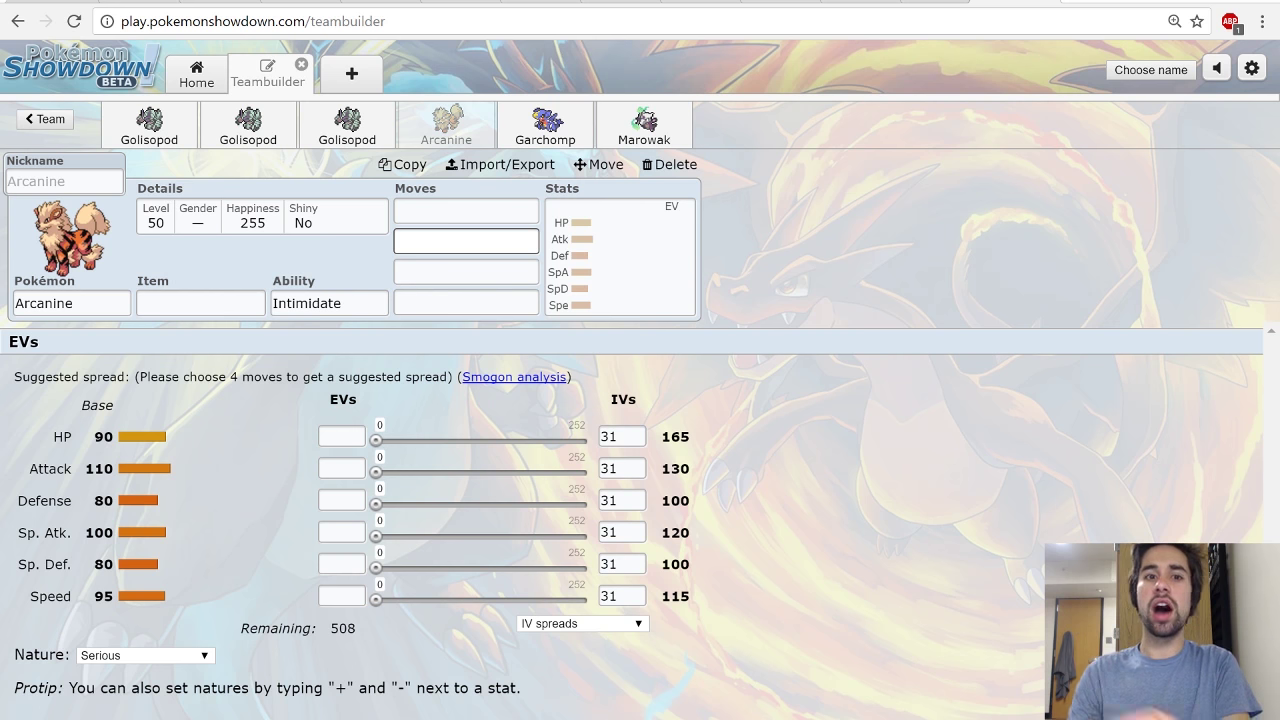
left_click(380, 136)
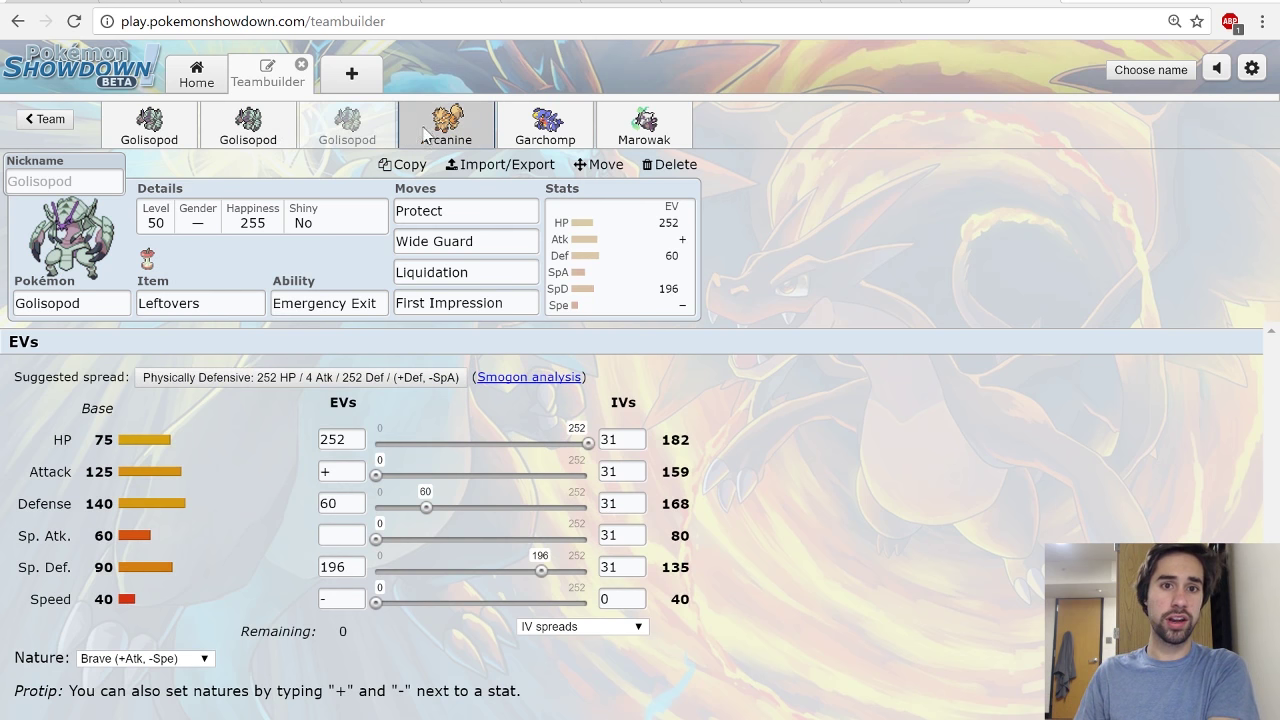
left_click(426, 136)
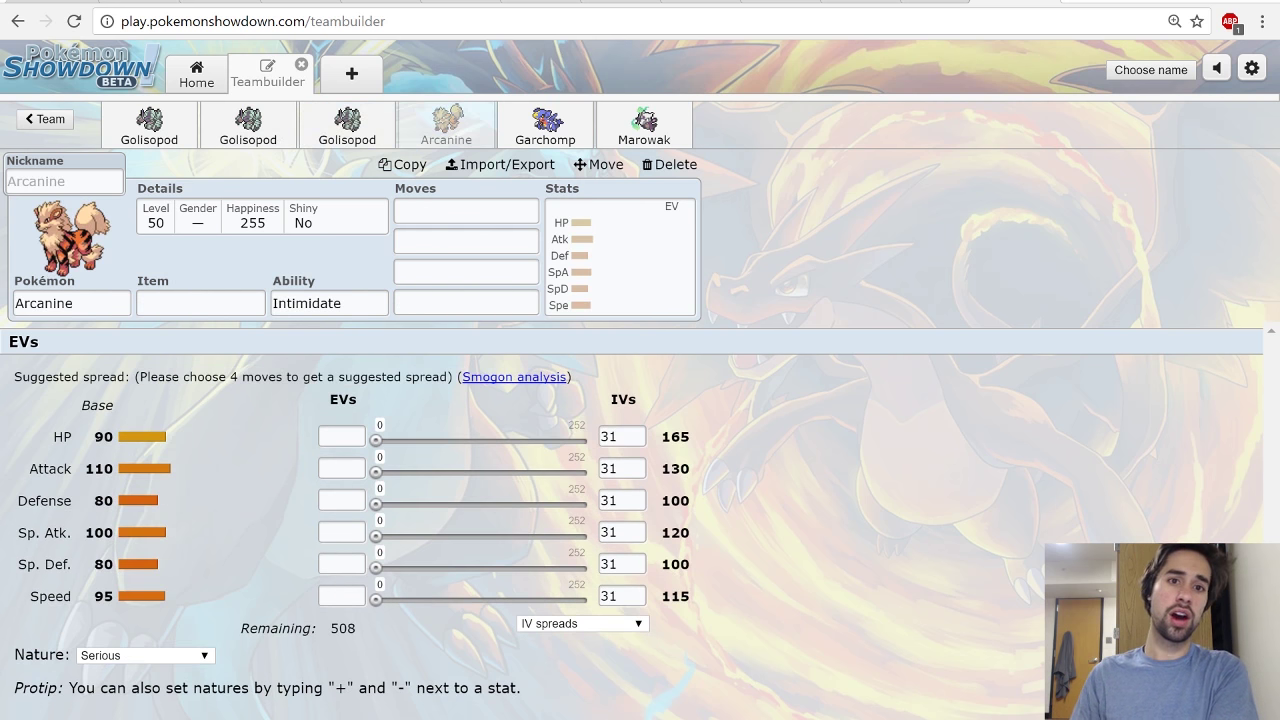
- Review Garchomp as a teammate, looking back at the Waterium Z Golisopod and Arcanine for comparison
left_click(527, 117)
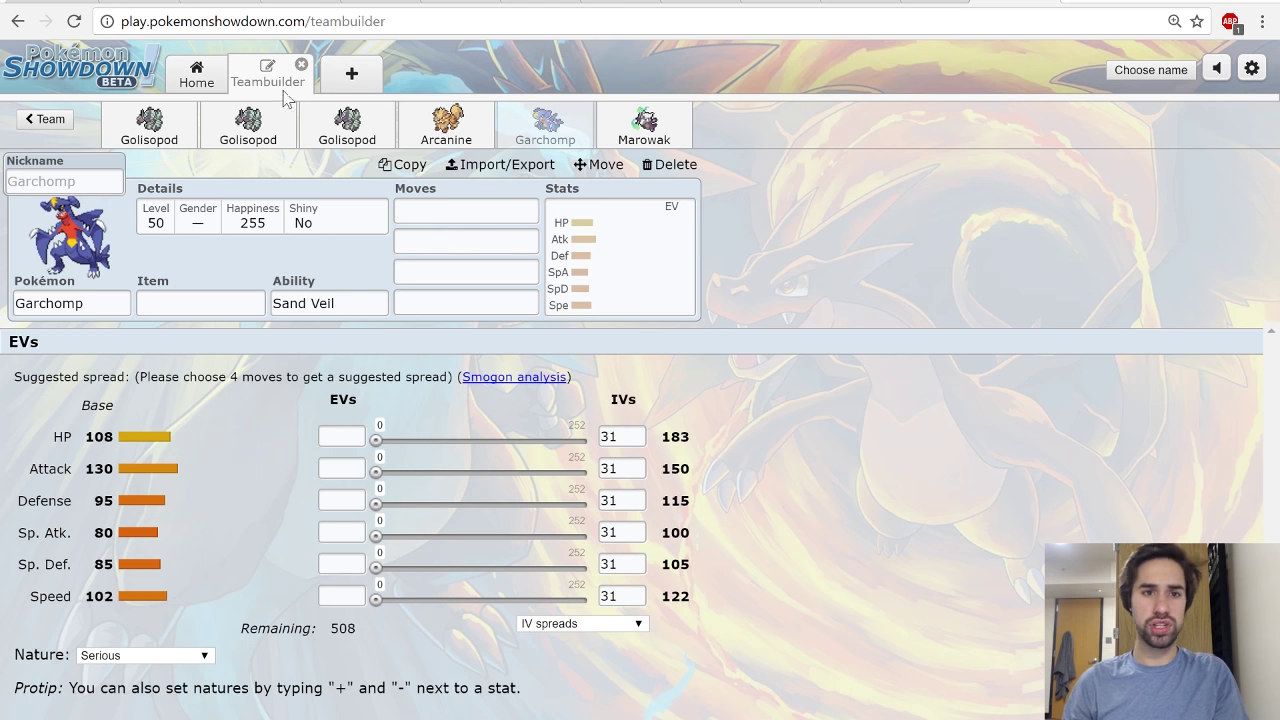
left_click(262, 118)
left_click(440, 125)
left_click(517, 130)
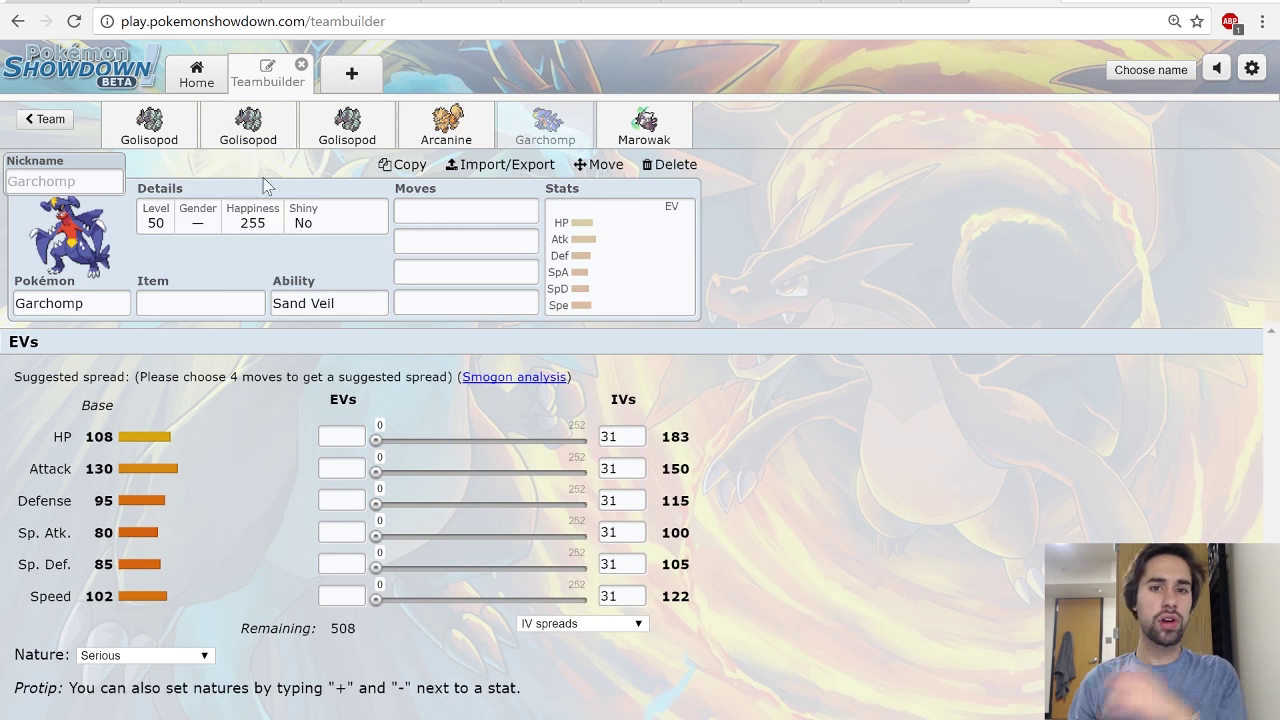
- Review the Thick Club Marowak-Alola set as a teammate and compare it with the Leftovers and Waterium Z Golisopod sets
left_click(622, 127)
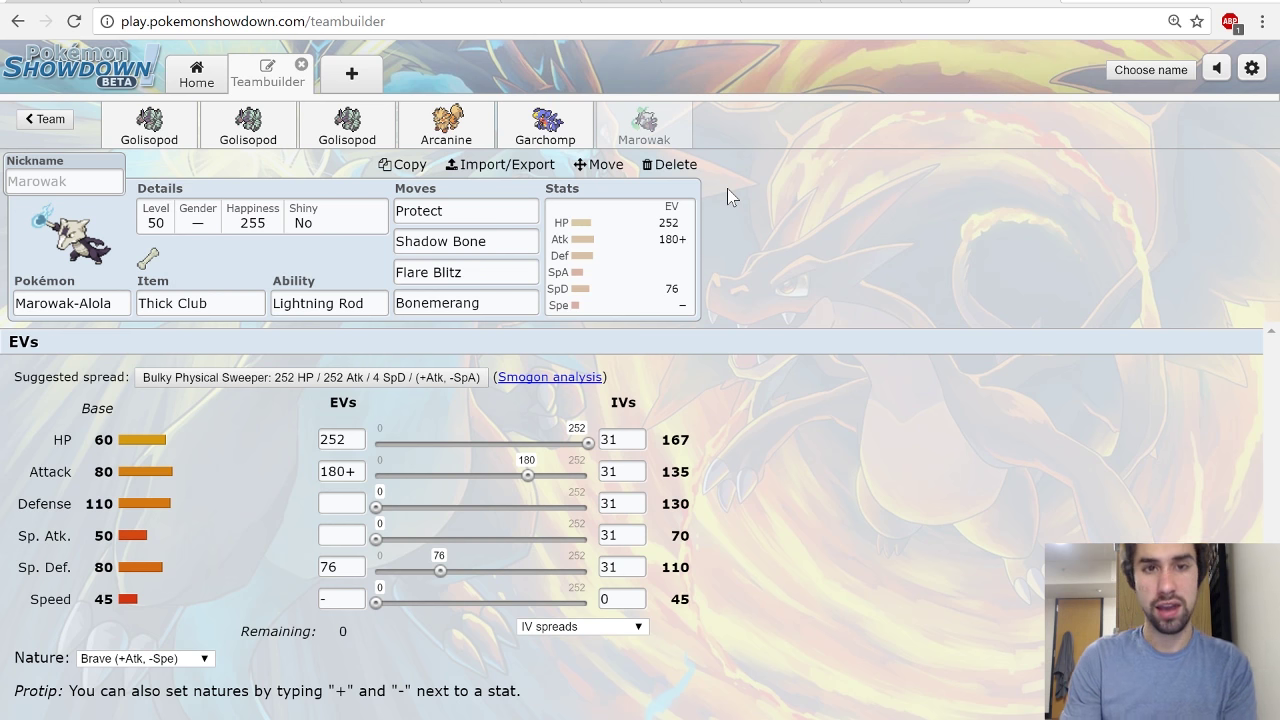
left_click(362, 133)
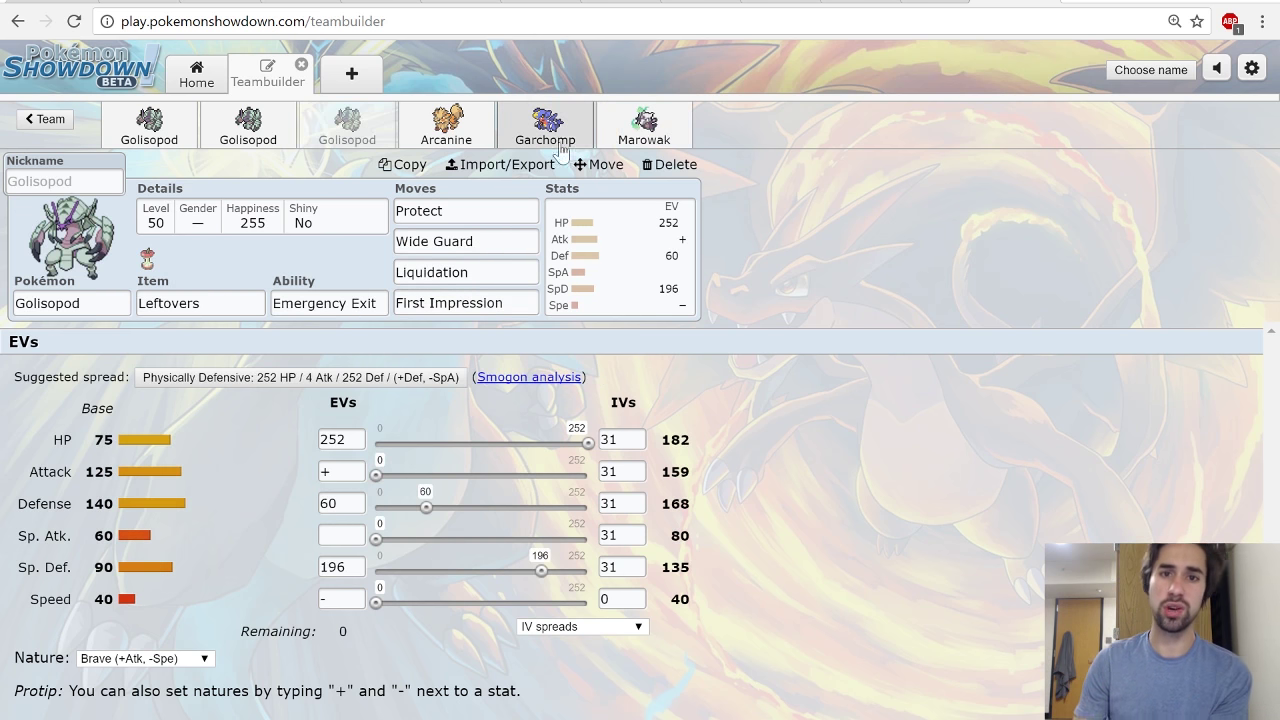
left_click(290, 112)
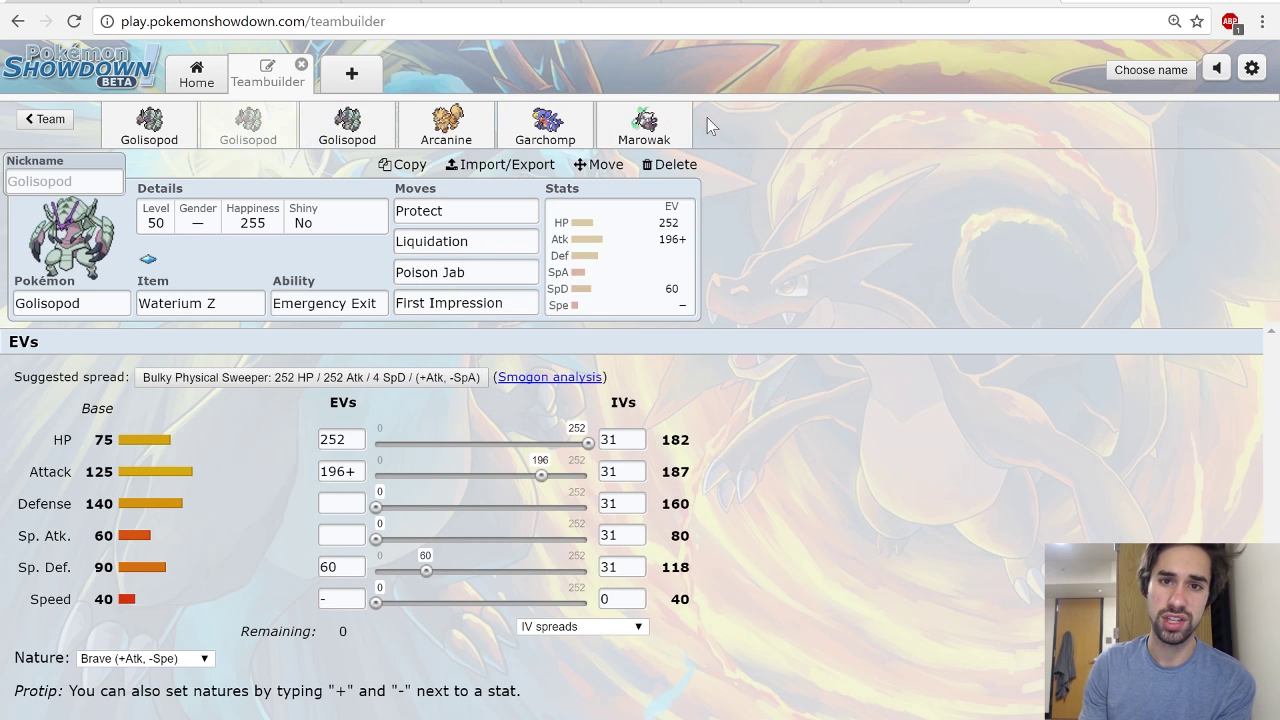
left_click(650, 125)
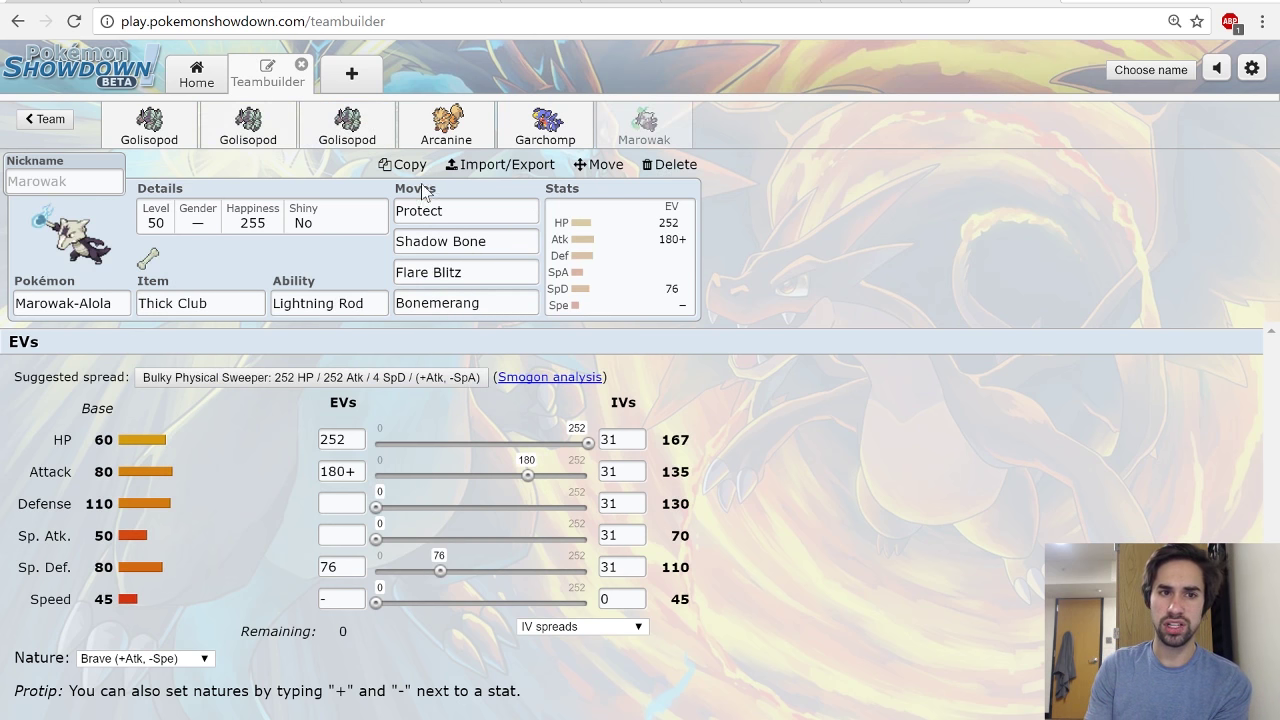
left_click(325, 128)
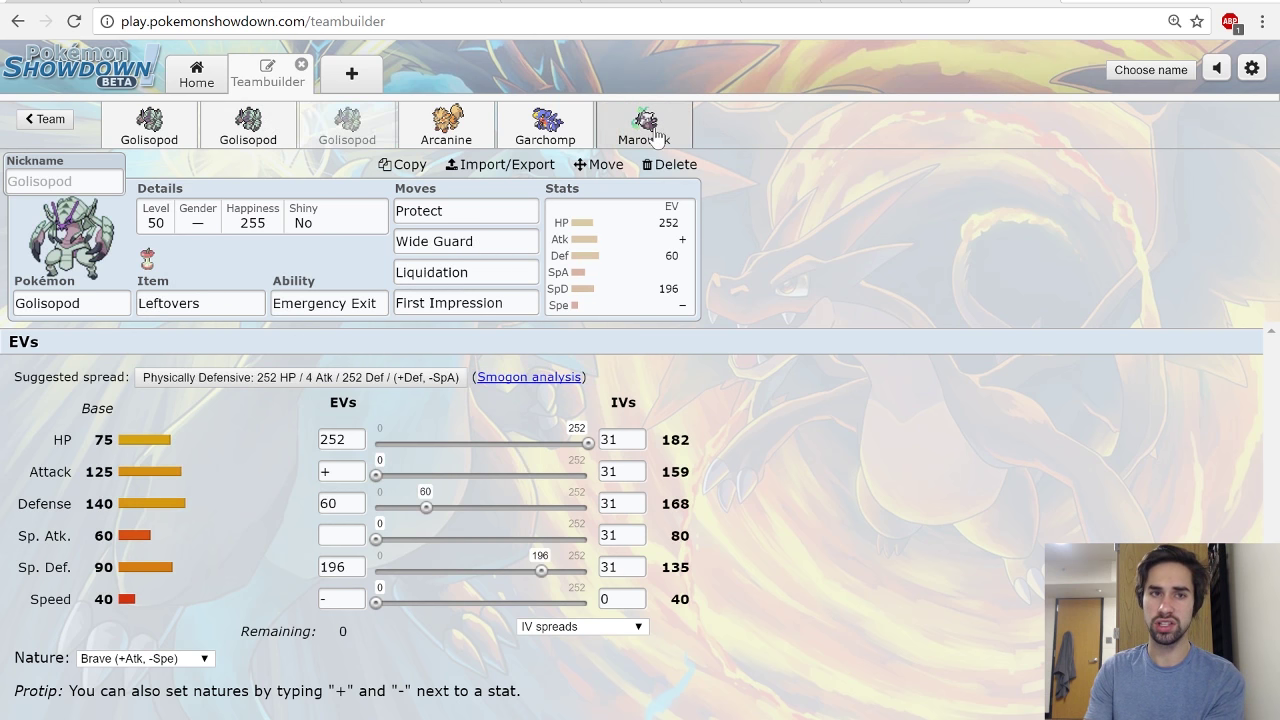
left_click(622, 147)
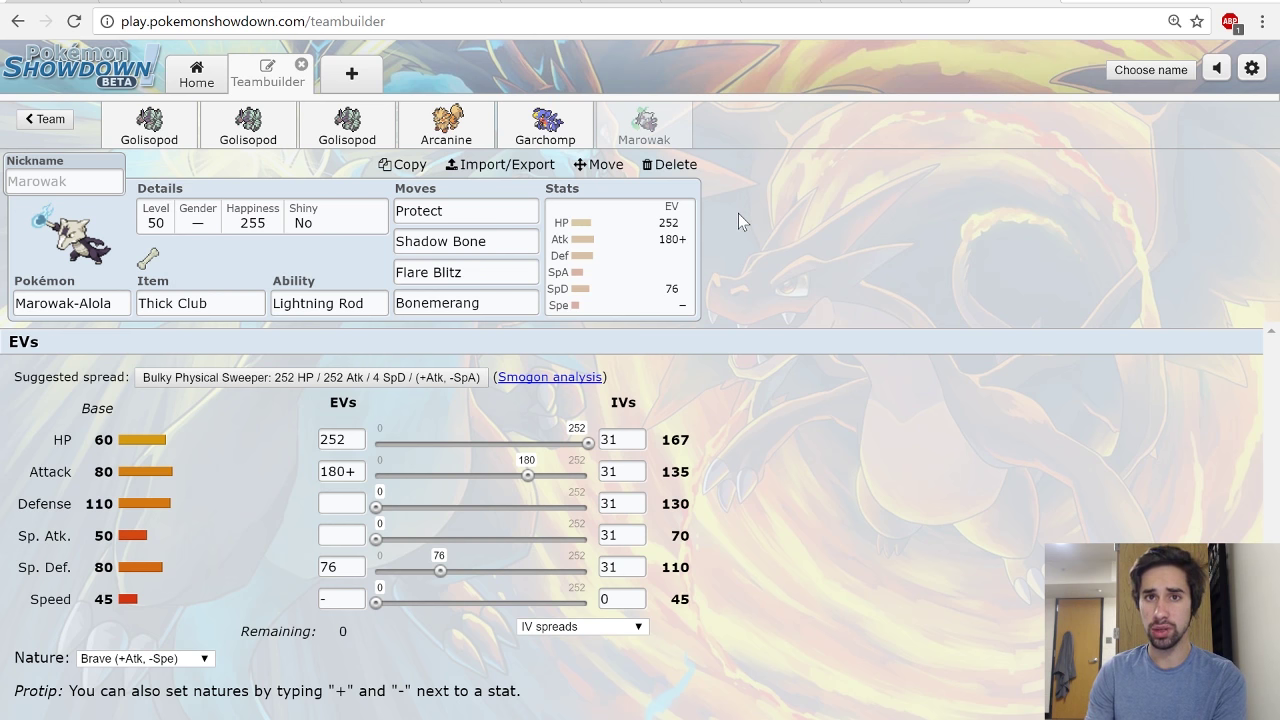
left_click(363, 470)
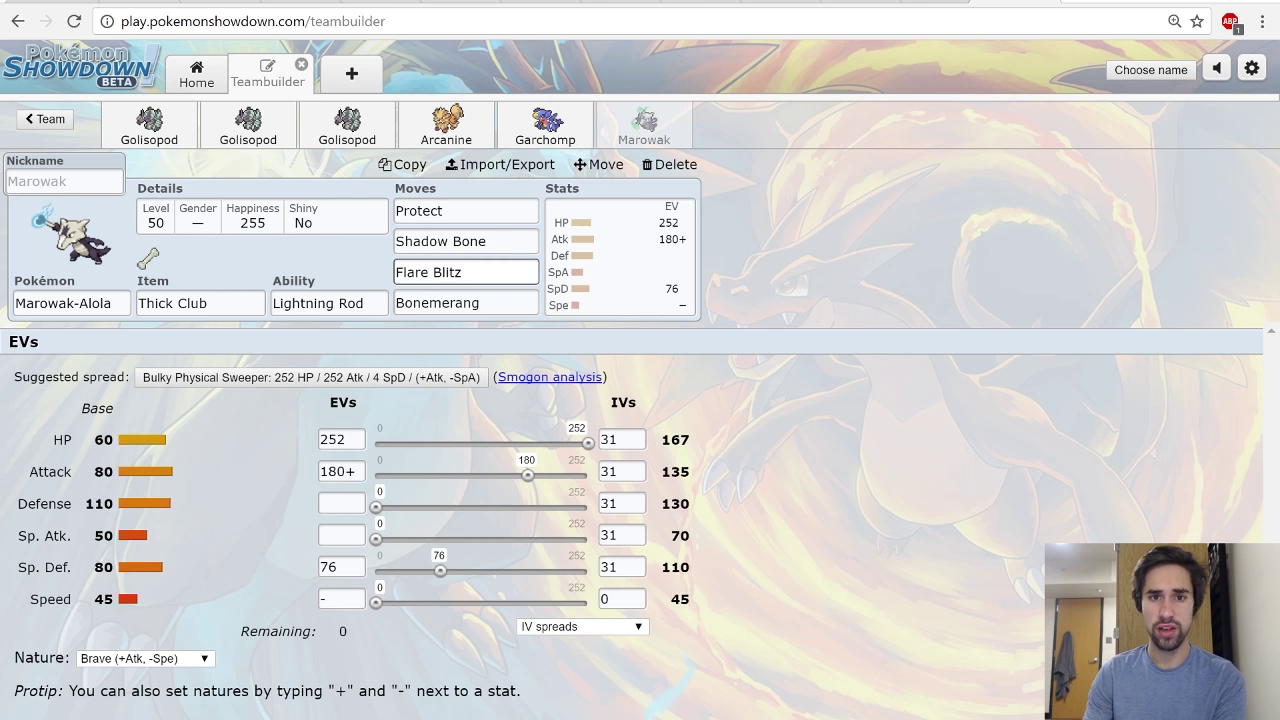